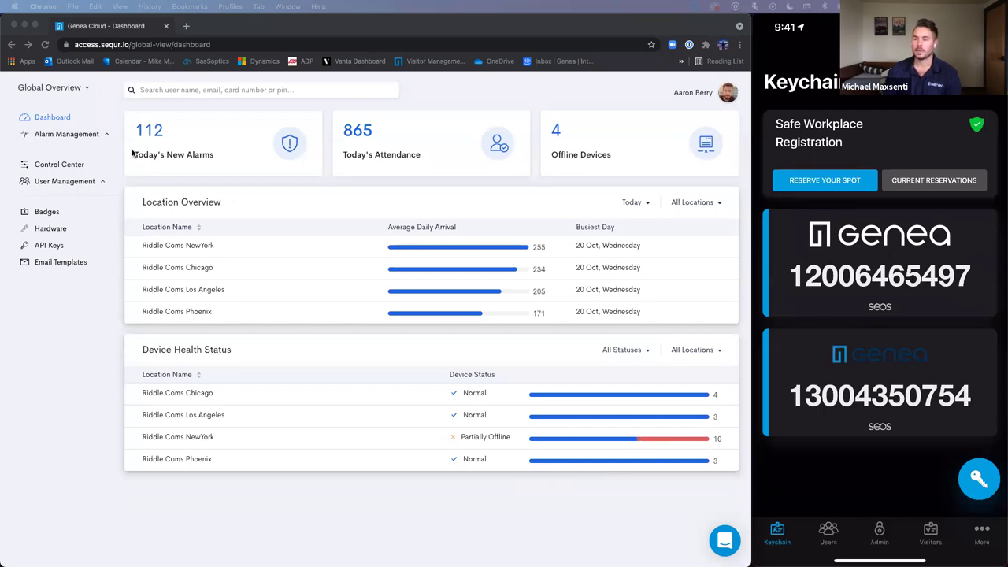
- Show the All Alarms New Alarms list of 117 high-severity Access Denied events
click(96, 135)
click(95, 134)
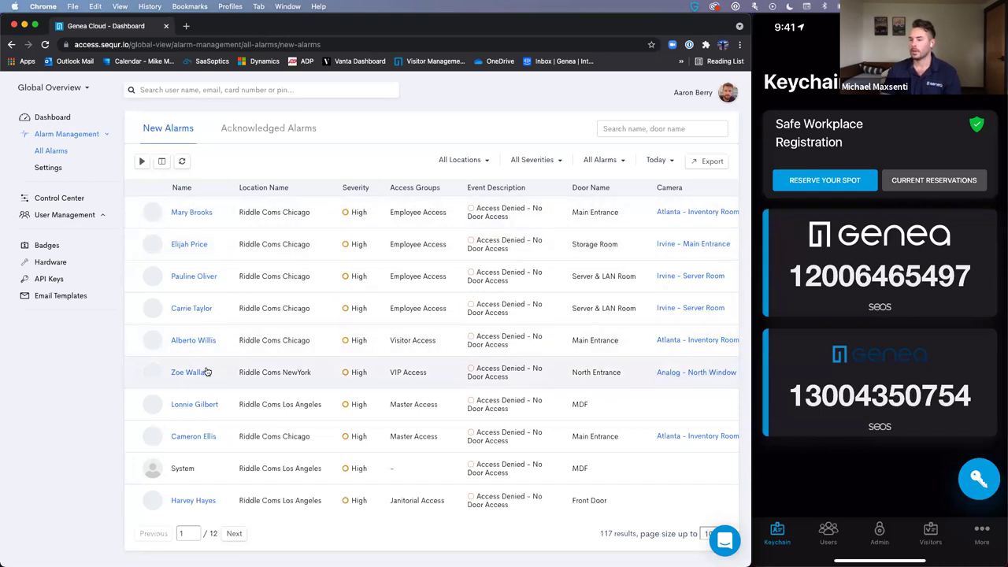
- Check the North Window camera, then acknowledge the North Entrance alarm noting 'This looks like it was an accident. All good.'
click(714, 375)
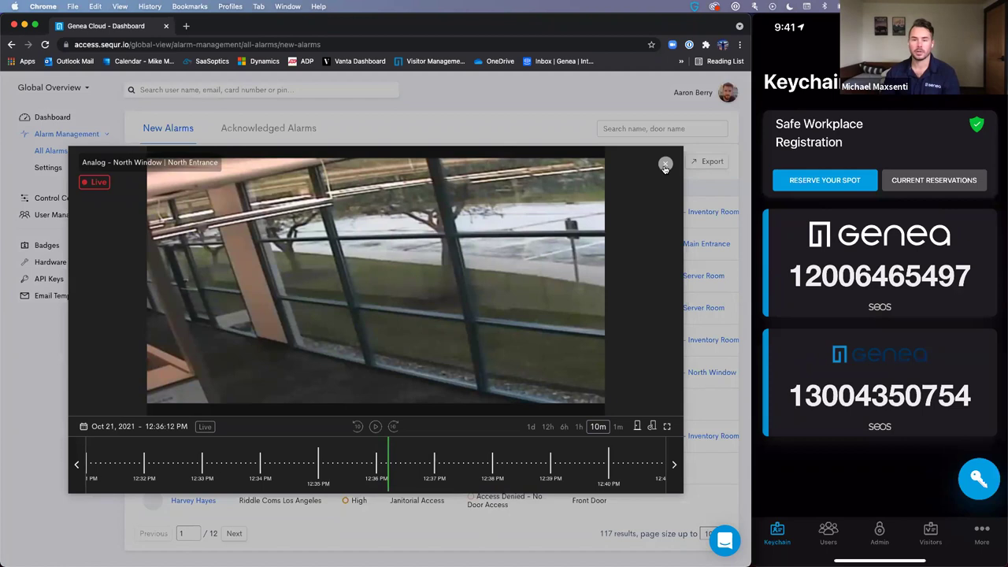
click(665, 167)
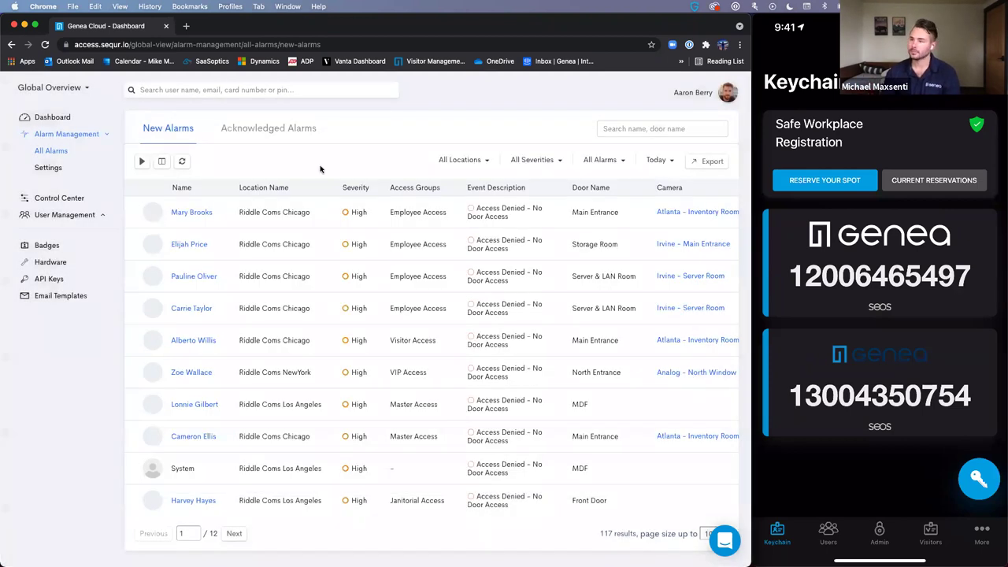
scroll(527, 266, right, 5)
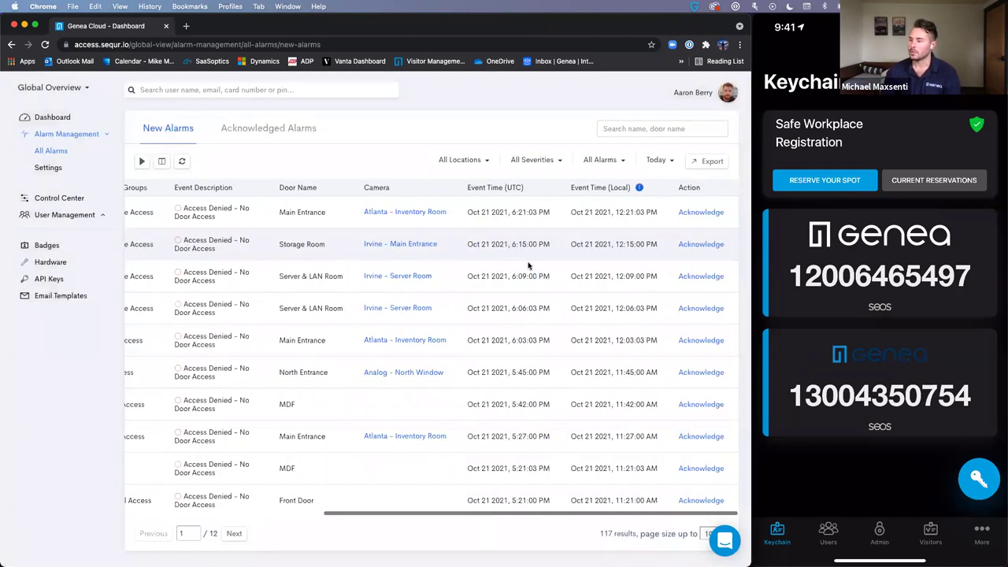
click(701, 372)
click(319, 327)
text(Th)
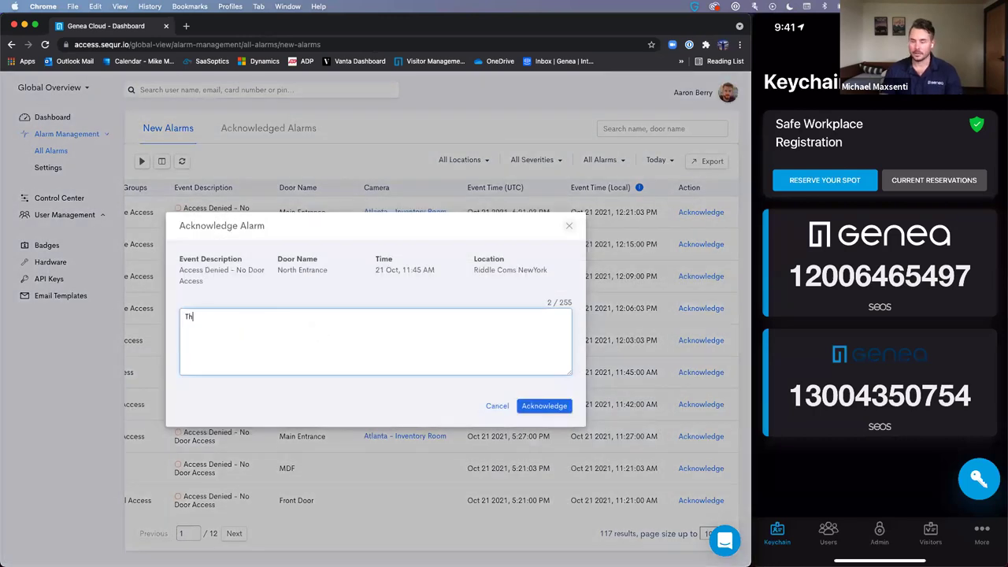
text(is looks )
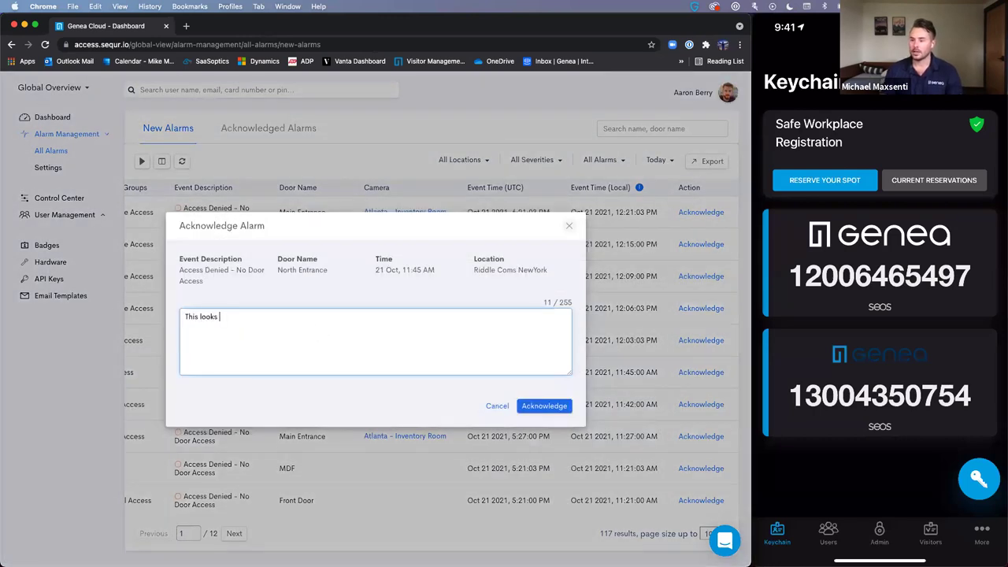
text(like it was an )
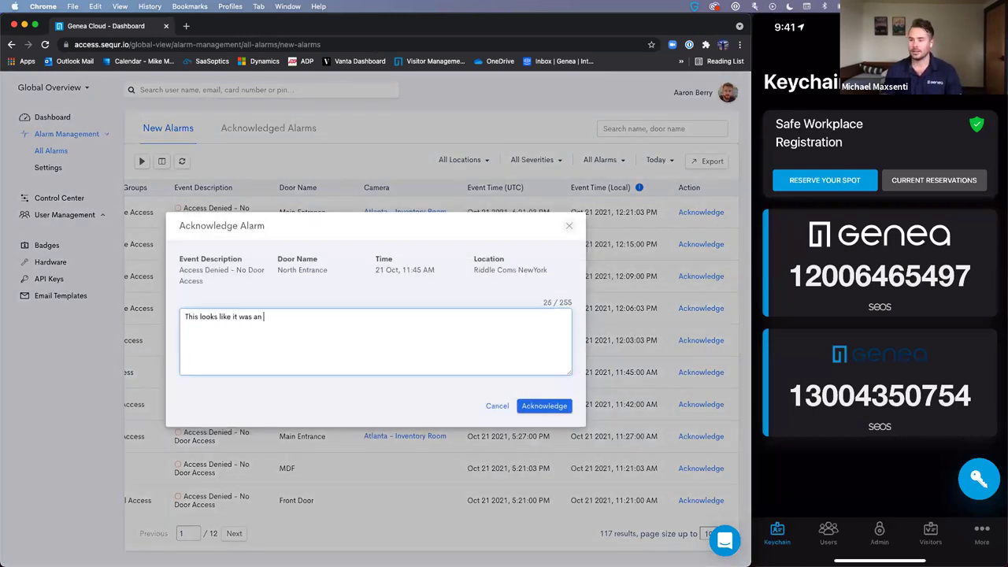
text(accident. All good.)
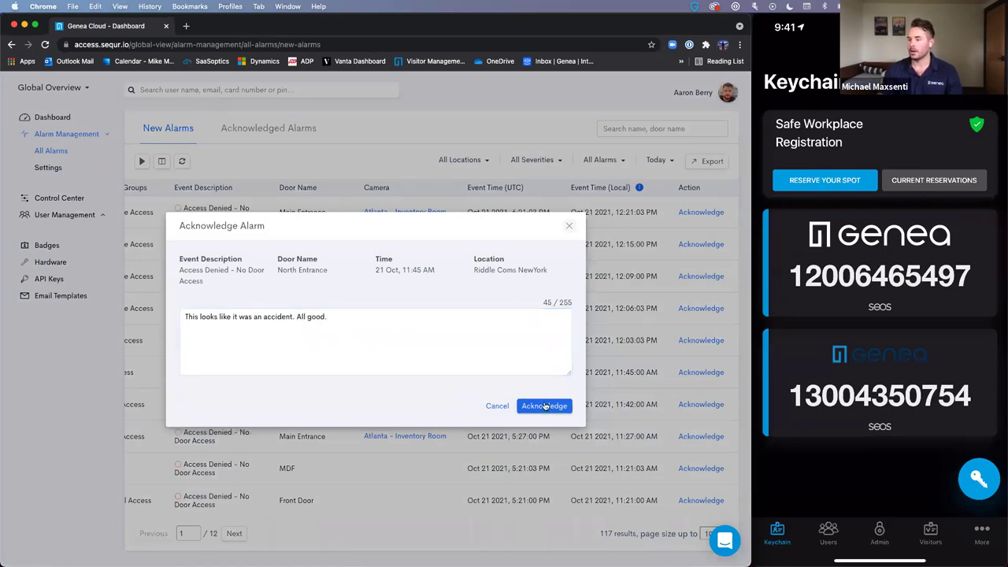
click(544, 405)
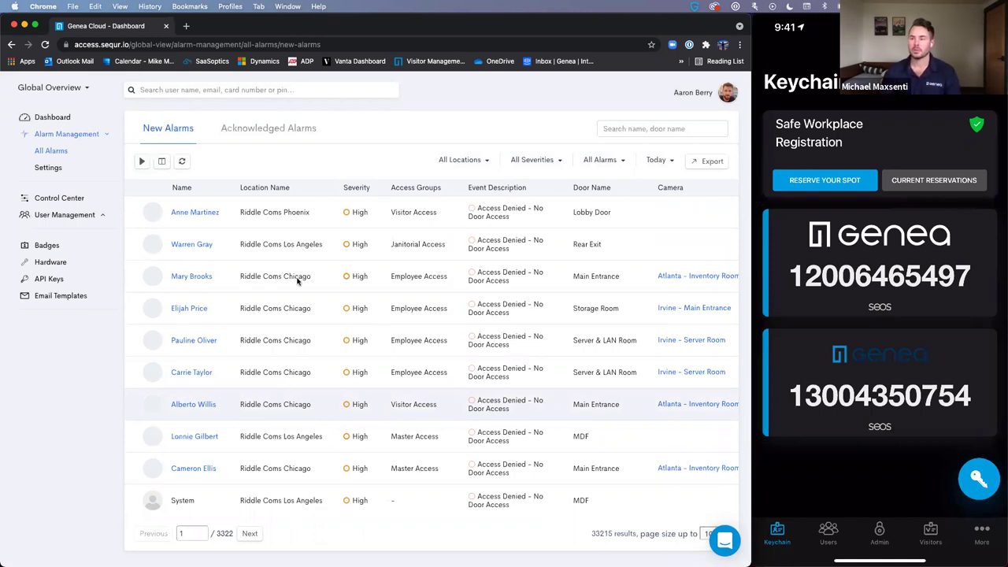
- Review Alarm Management settings, then view the All Users list of 2542 active users
click(48, 168)
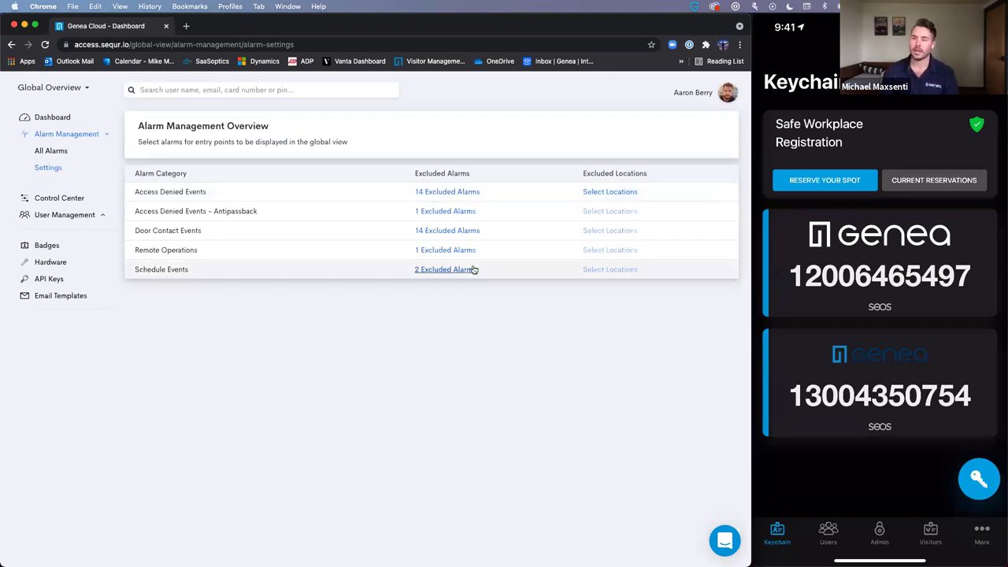
click(84, 221)
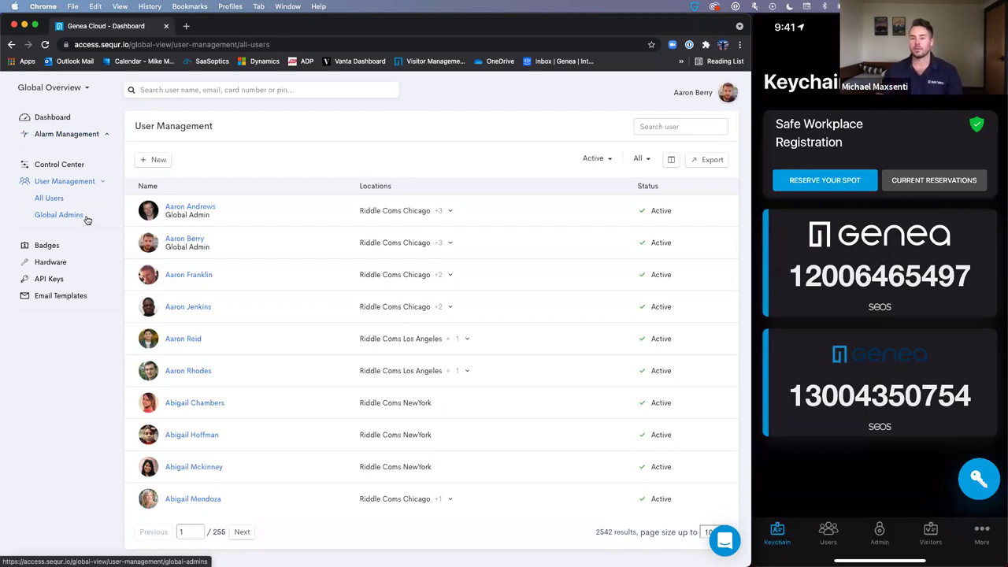
- Start a new user named 'Webinar Test User' and enter their e-mail address
click(144, 164)
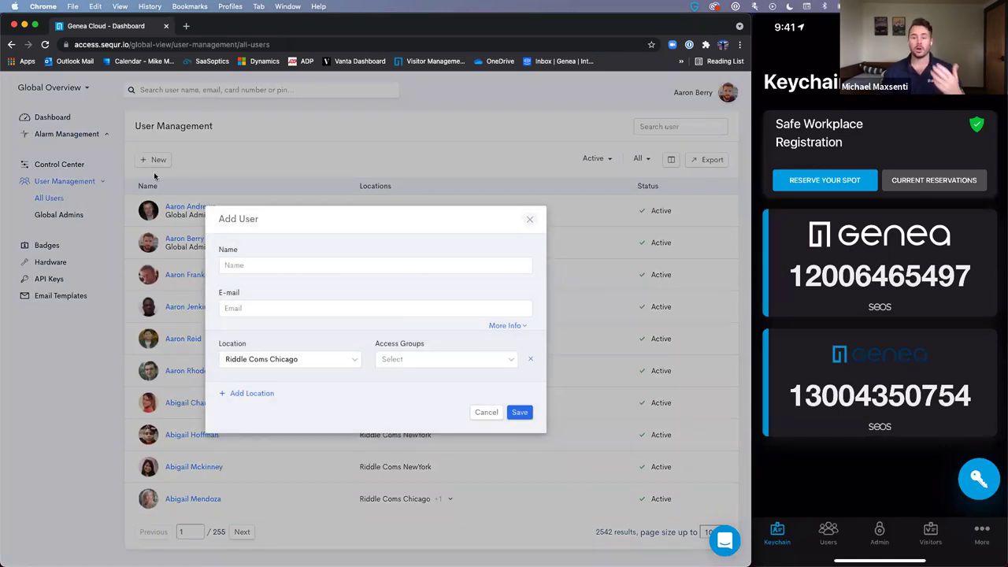
click(259, 264)
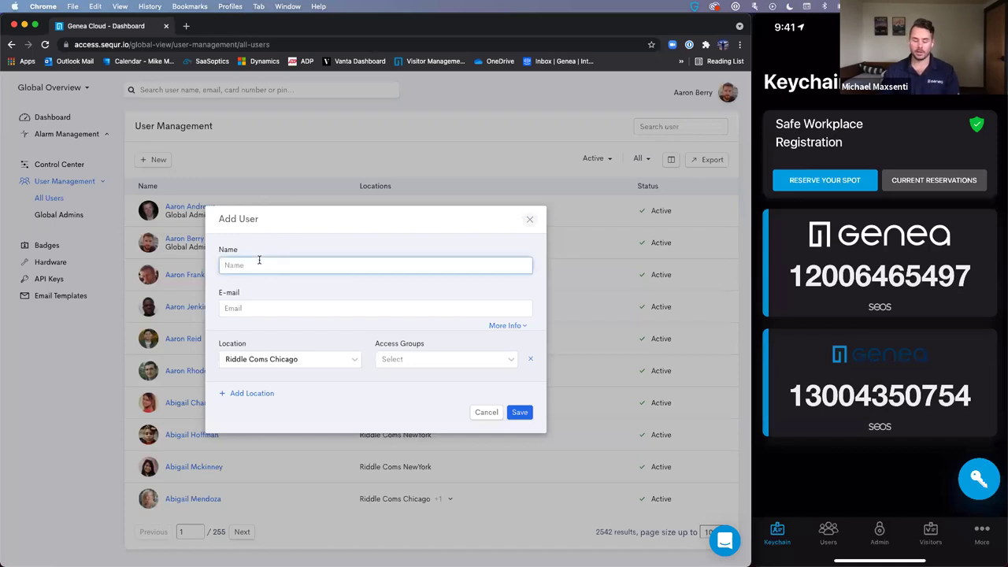
text(Webinar )
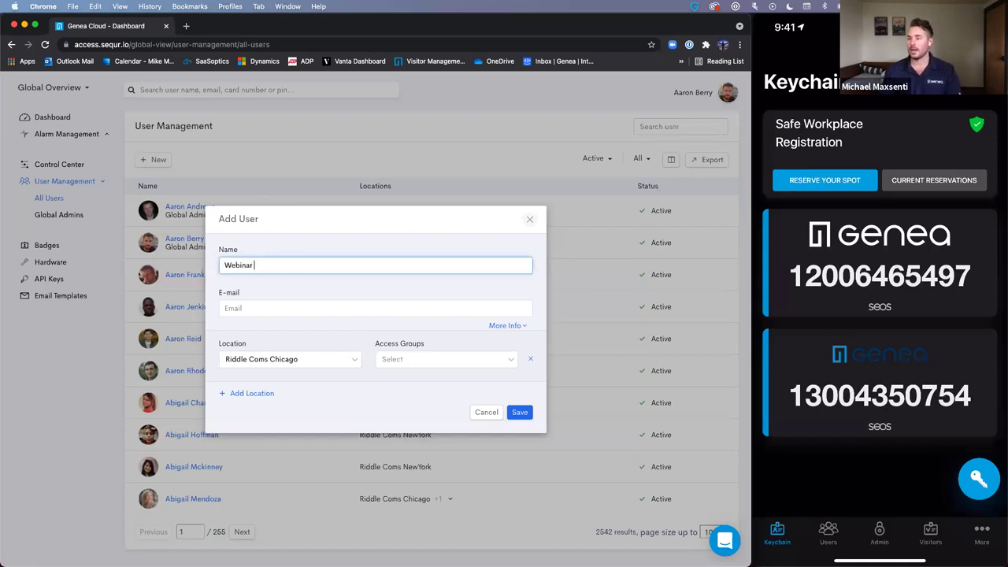
text(Test User)
click(228, 308)
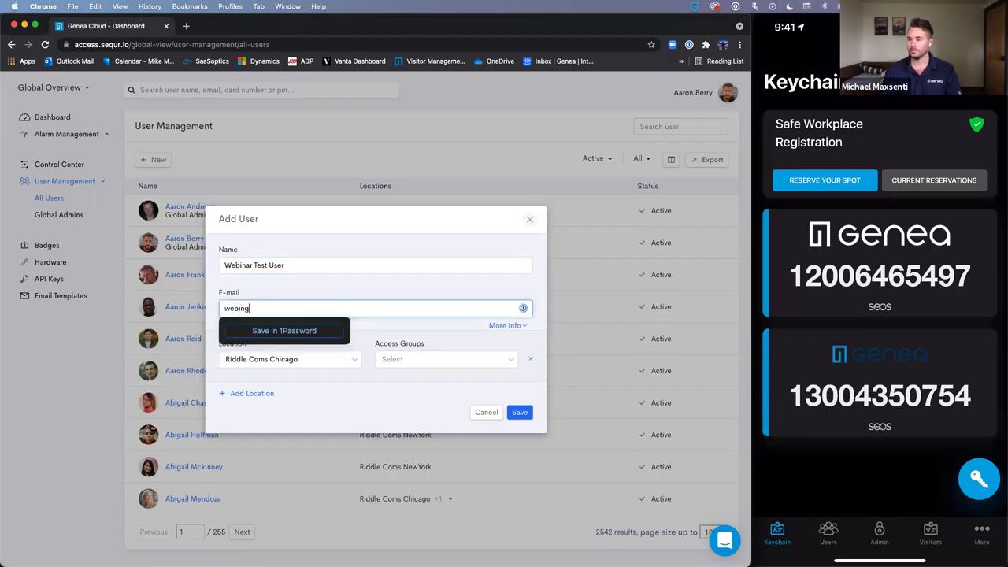
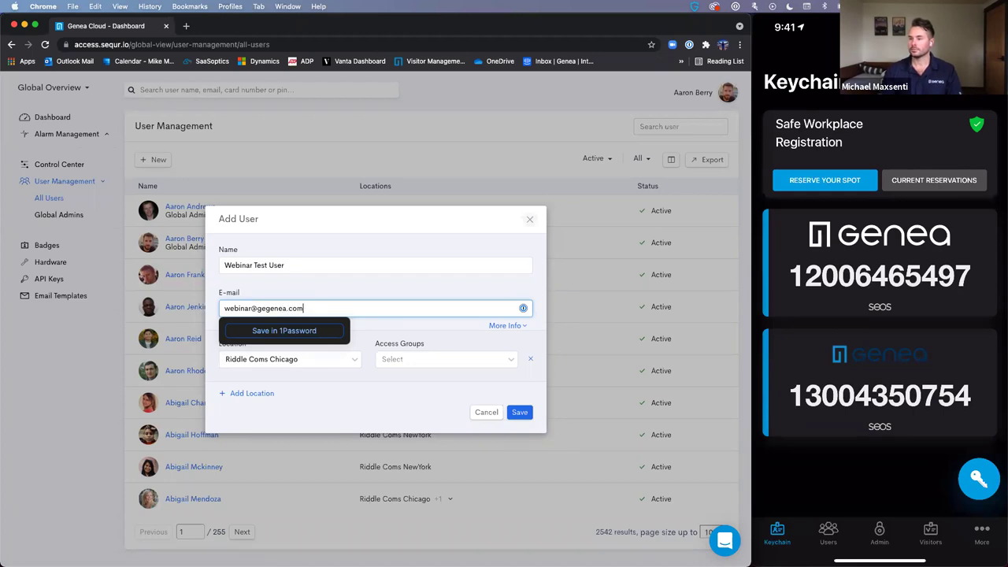
- Add Riddle Coms NewYork and Riddle Coms Los Angeles as the user's second and third locations
click(397, 361)
click(251, 393)
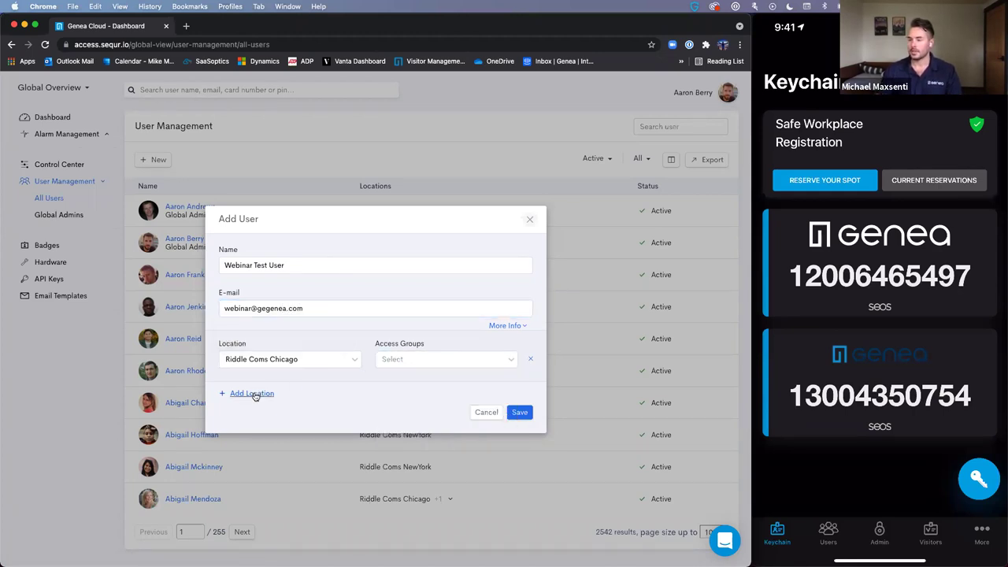
click(252, 422)
click(298, 360)
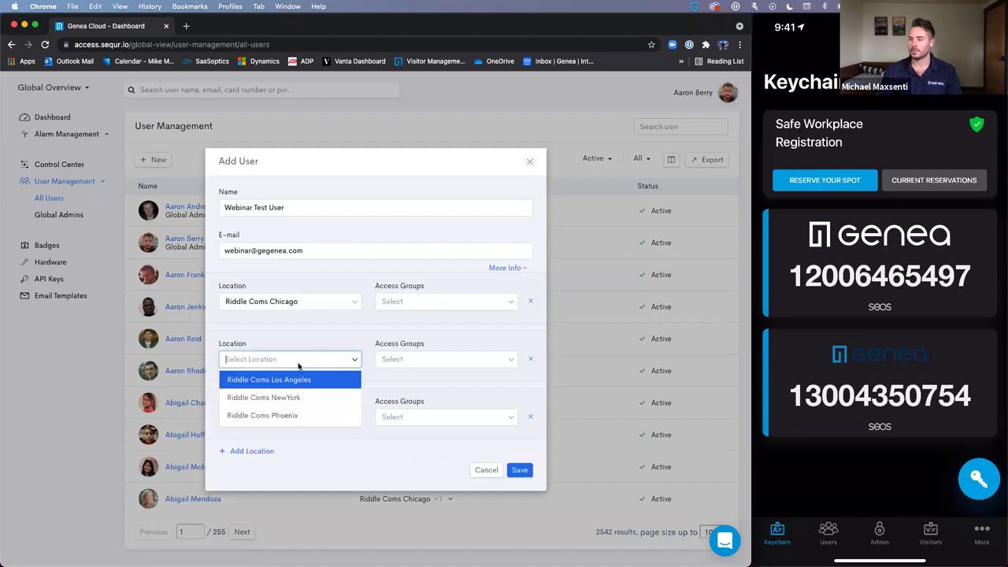
click(286, 397)
click(270, 416)
click(269, 438)
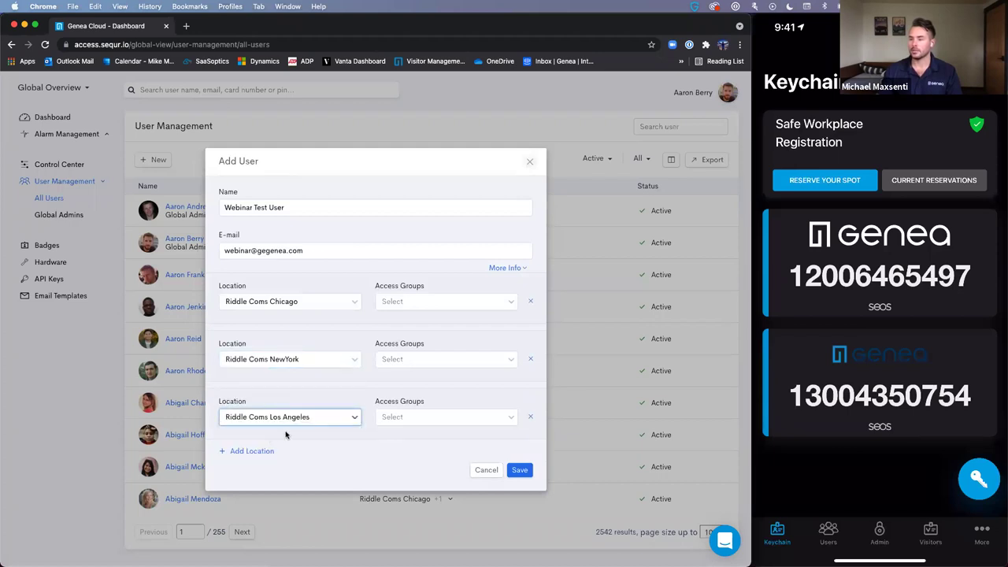
- Grant Employee and Master Access at NewYork and Los Angeles, Employee Access at Chicago, and save
click(471, 362)
click(384, 397)
click(384, 434)
click(377, 418)
click(392, 418)
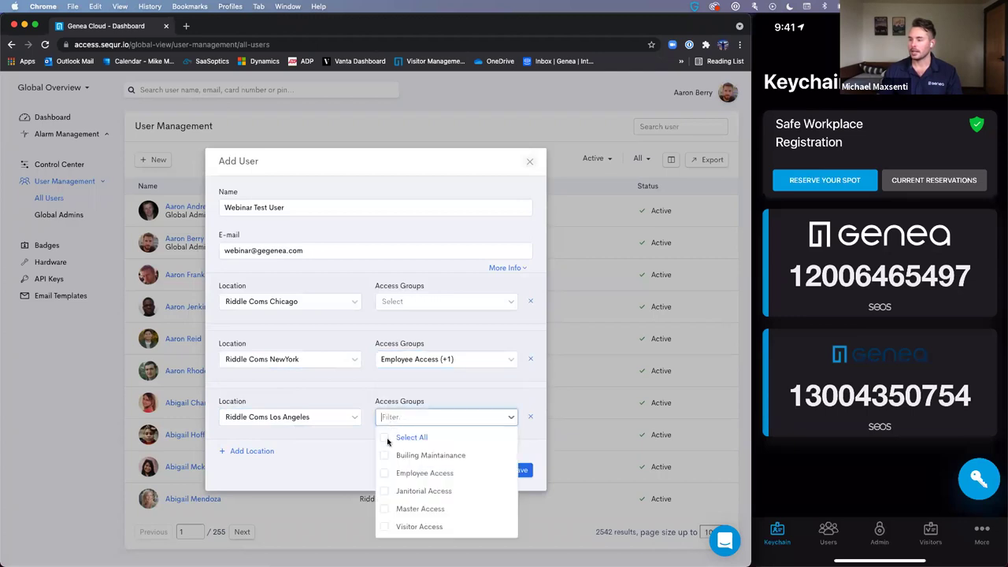
click(383, 473)
click(385, 509)
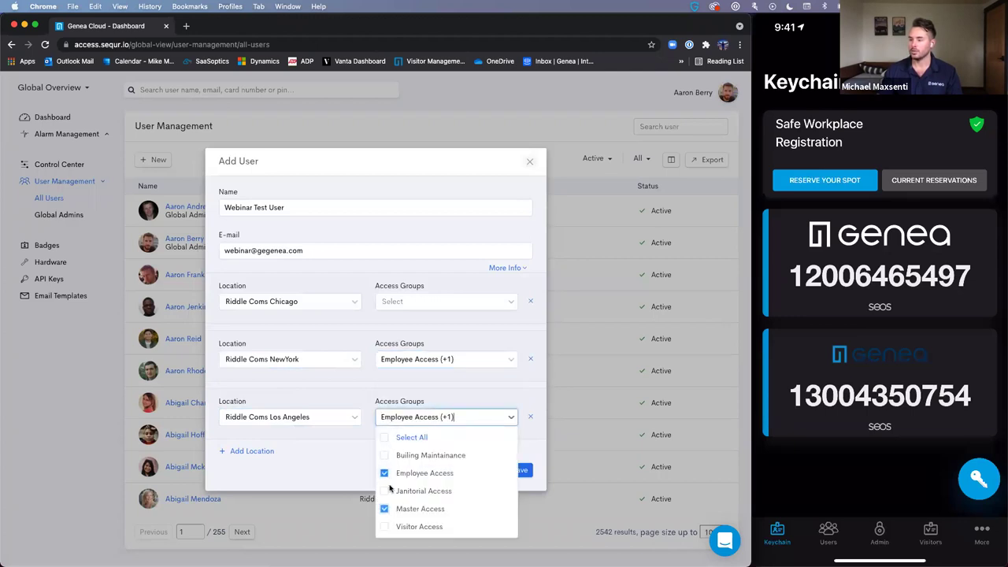
click(400, 301)
click(384, 343)
click(517, 471)
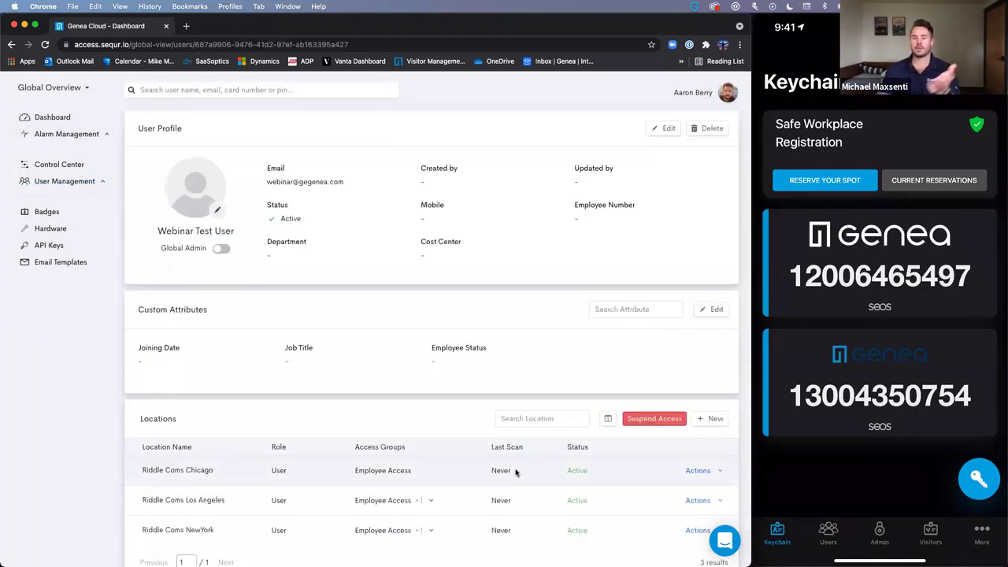
- Add a new card for the Webinar Test User with Mobile Key as the key type
scroll(245, 421, down, 2)
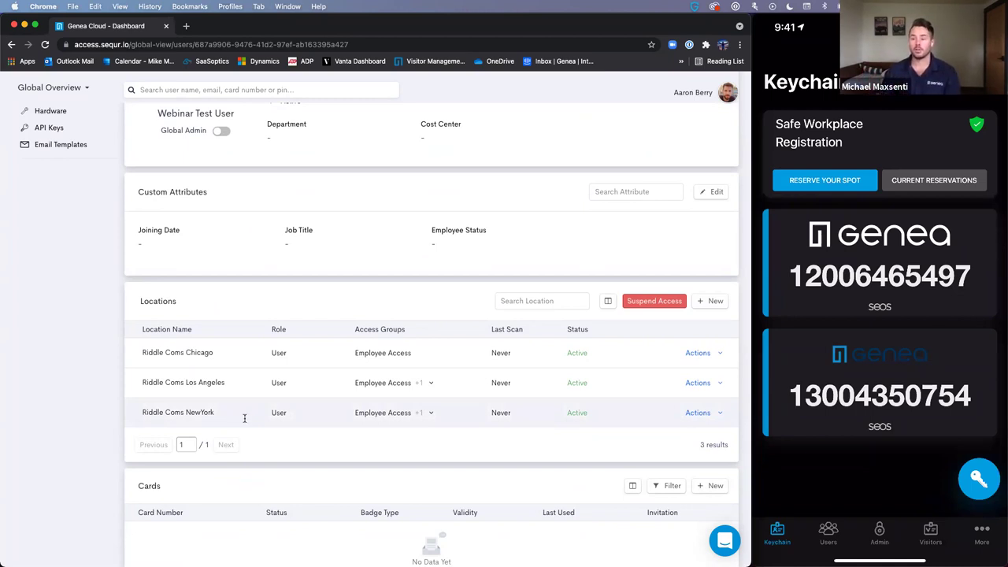
scroll(365, 423, down, 6)
click(709, 237)
click(415, 254)
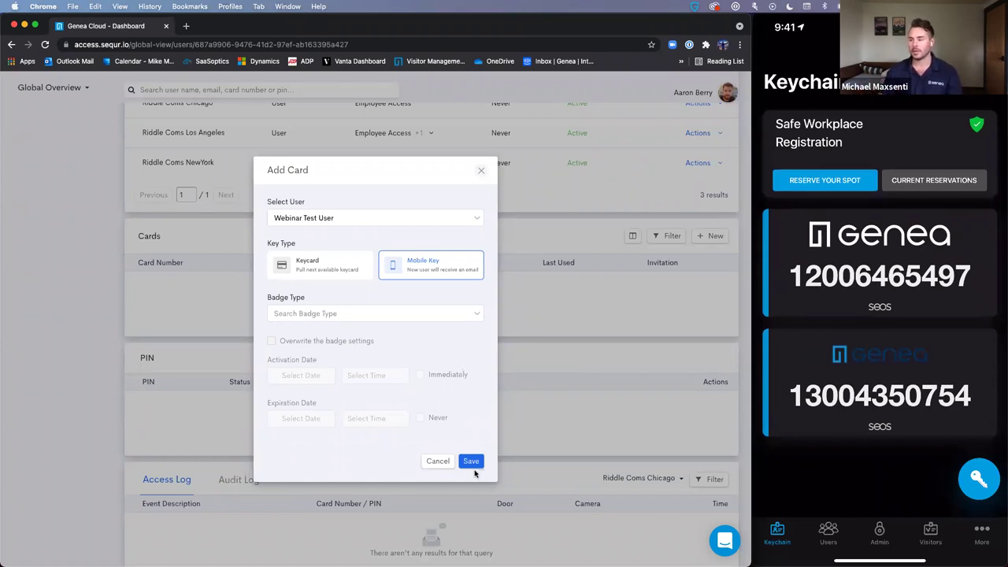
- Give the mobile key the Contractor Badges badge type and save the card
click(369, 315)
click(305, 348)
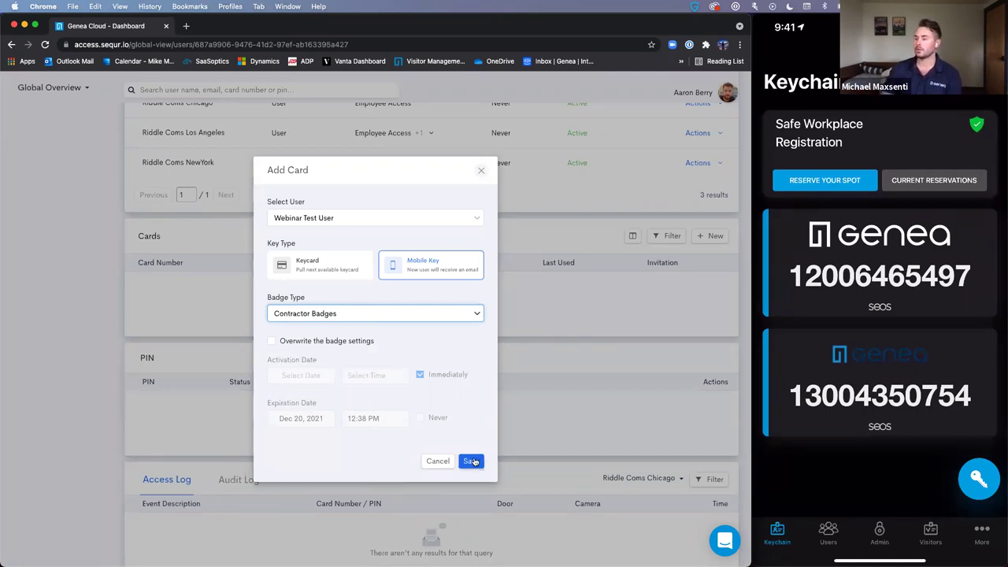
click(471, 461)
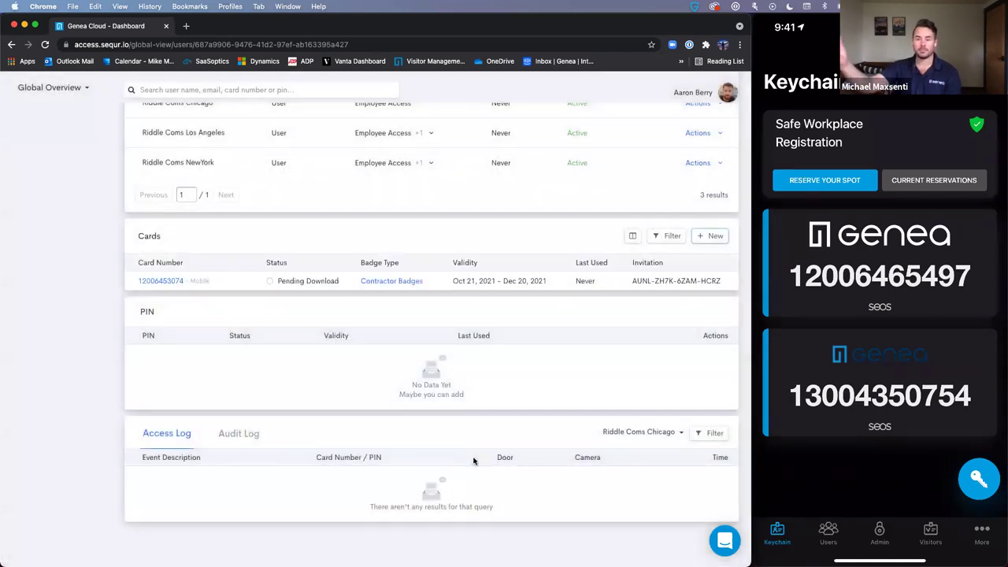
scroll(343, 354, up, 5)
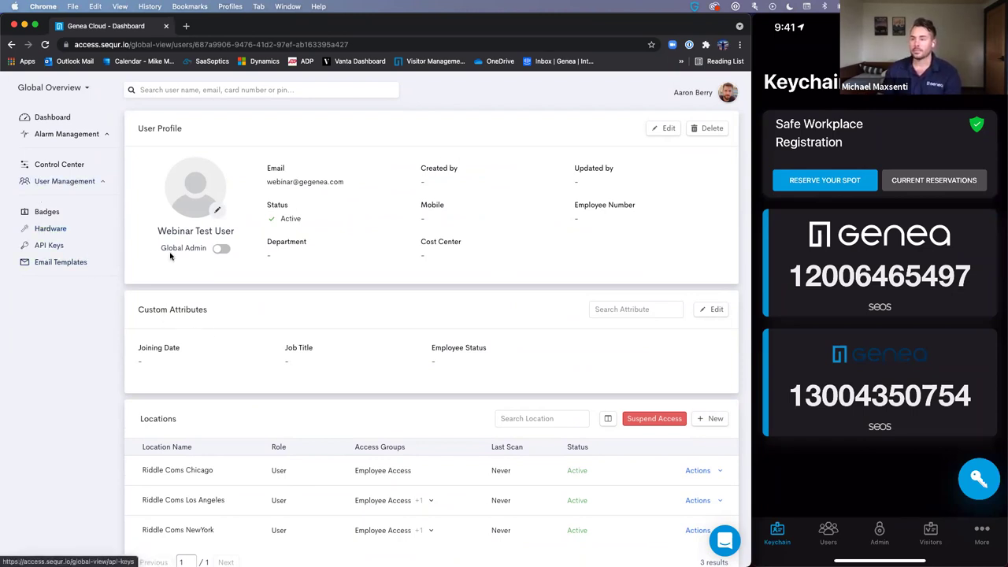
- View the Default Landscape Double Side Template under Badge Templates, then switch to the Riddle Coms NewYork site
click(41, 212)
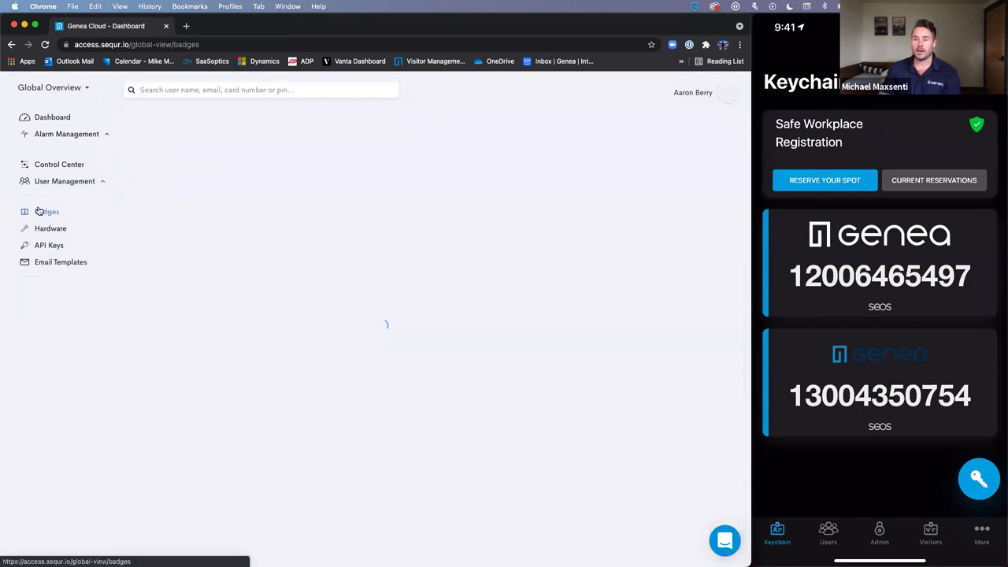
click(252, 140)
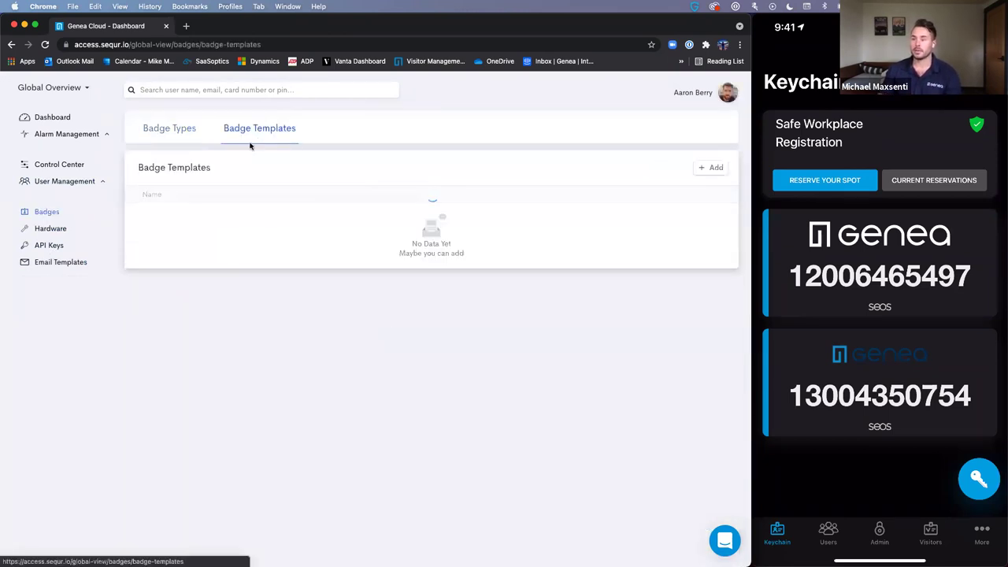
click(234, 218)
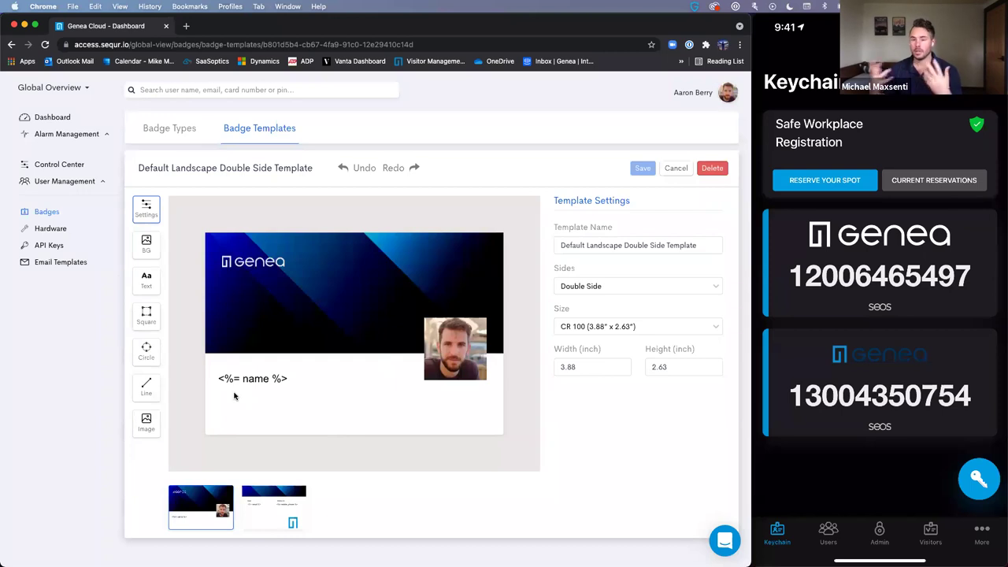
click(61, 88)
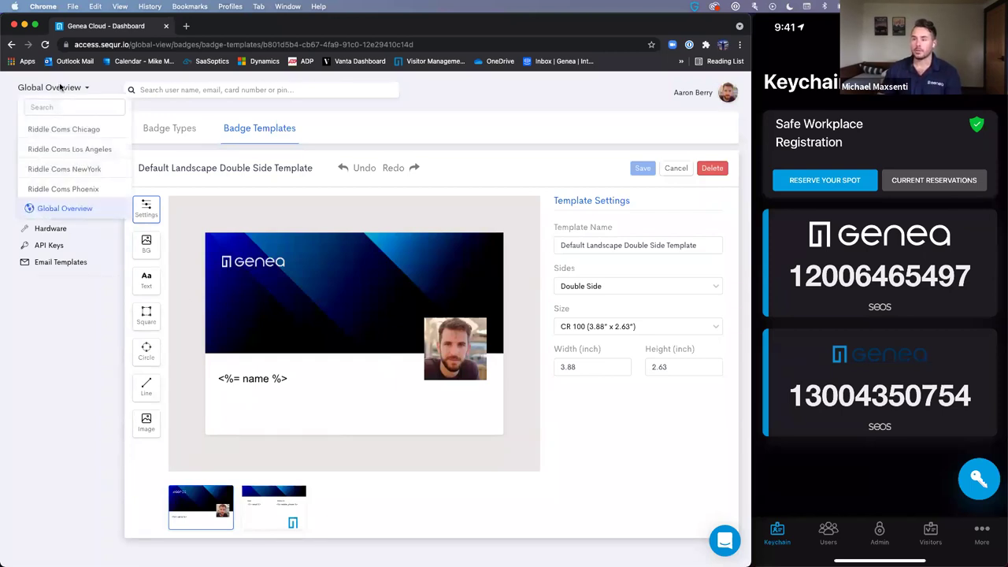
click(78, 166)
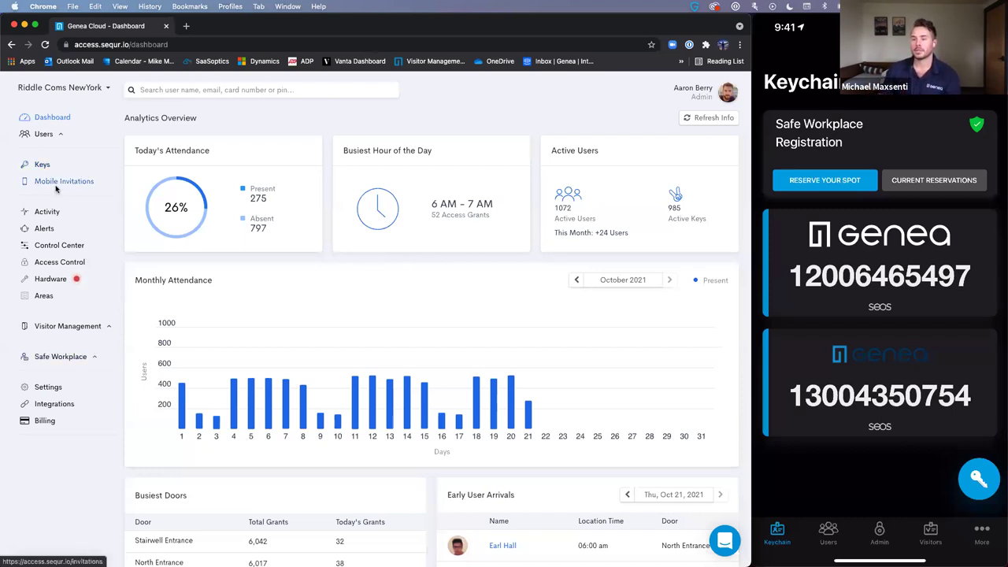
- View NewYork's Access Logs under Activity, then the Control Center Doors list
click(44, 211)
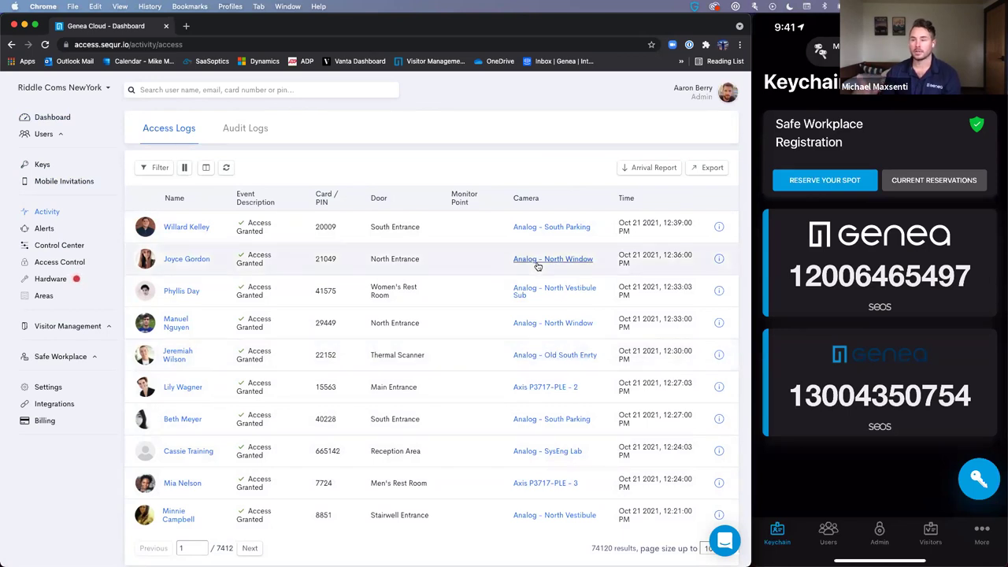
click(90, 248)
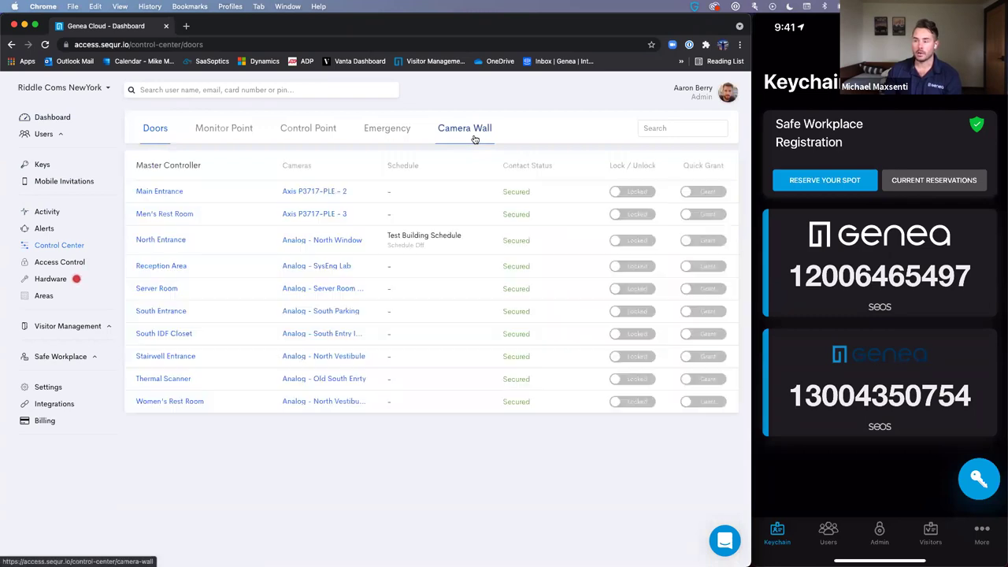
- Move the North Window feed to the top-right slot of the Camera Wall
click(476, 139)
scroll(177, 332, down, 2)
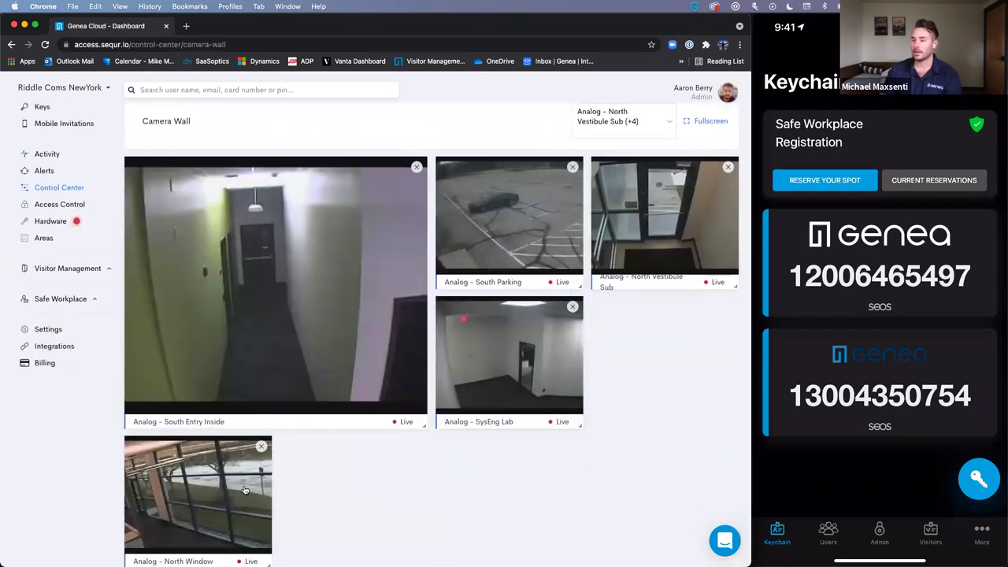
drag(245, 490, 709, 299)
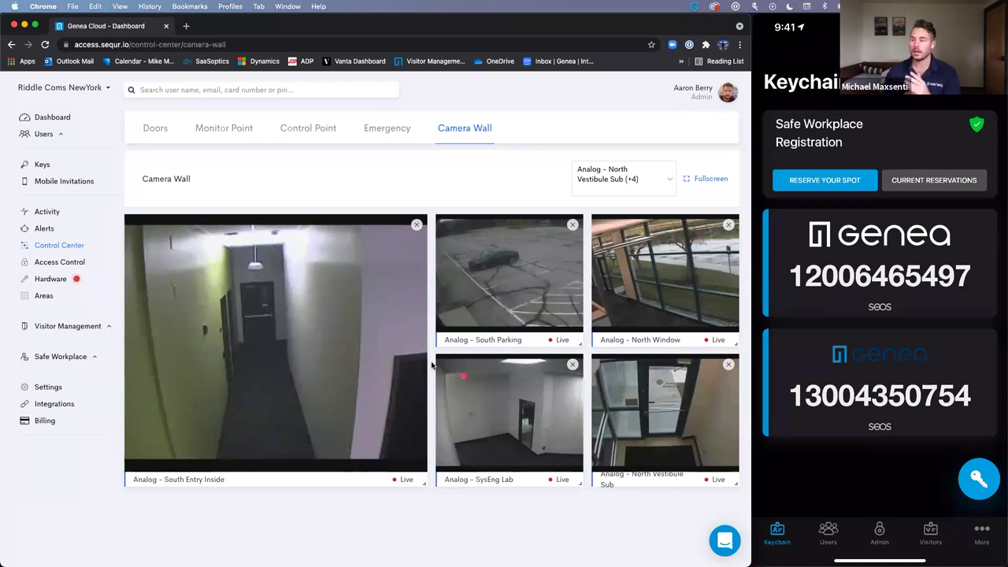
- Rewind the South Entry Inside footage to about 12:36 PM, then go to Integrations
click(358, 333)
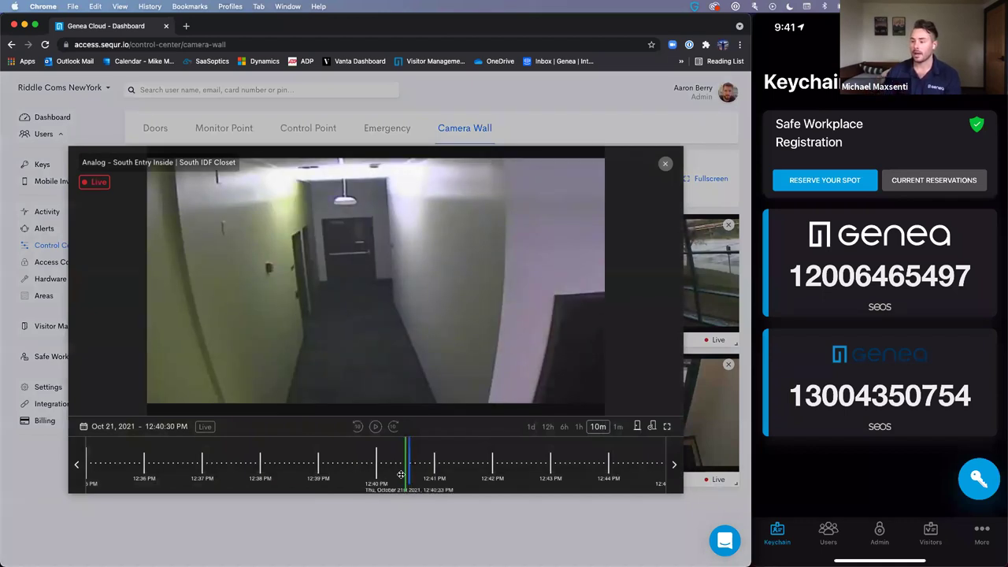
drag(202, 461, 297, 457)
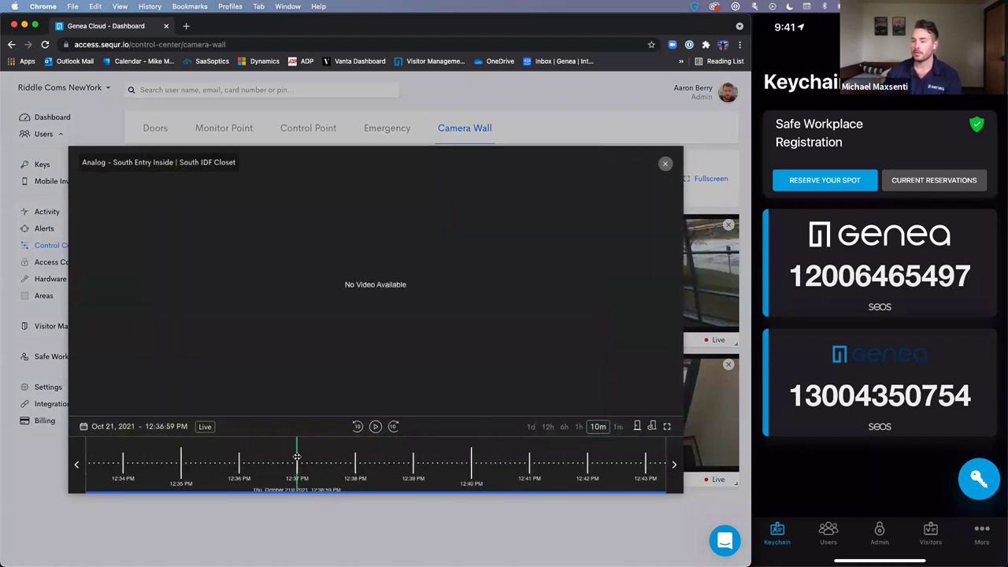
click(665, 163)
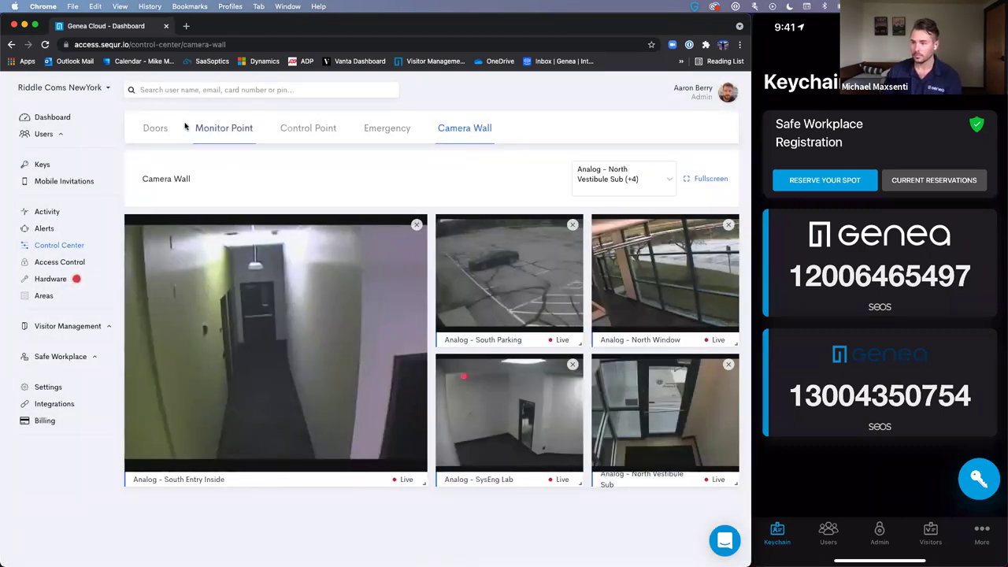
click(55, 404)
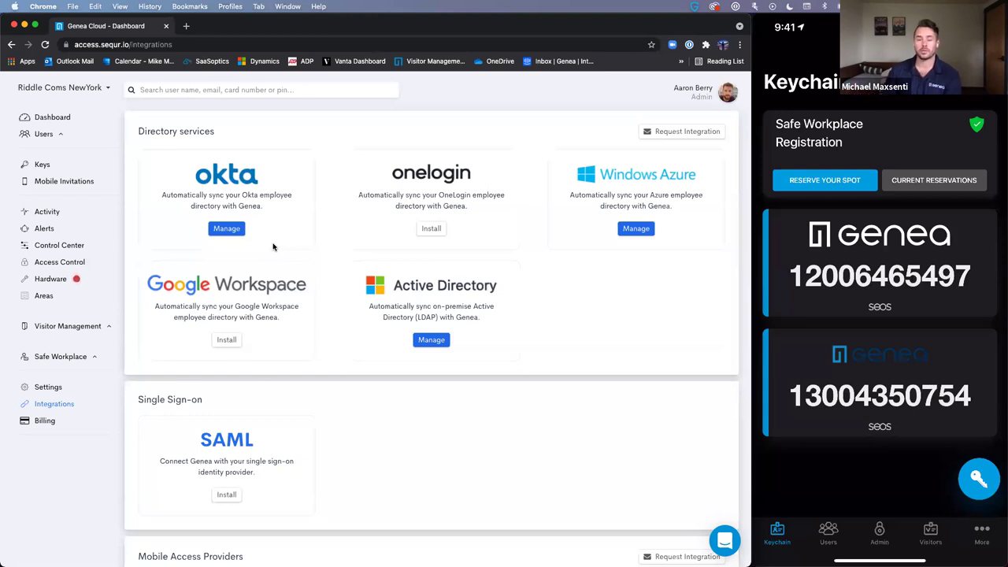
scroll(273, 246, down, 3)
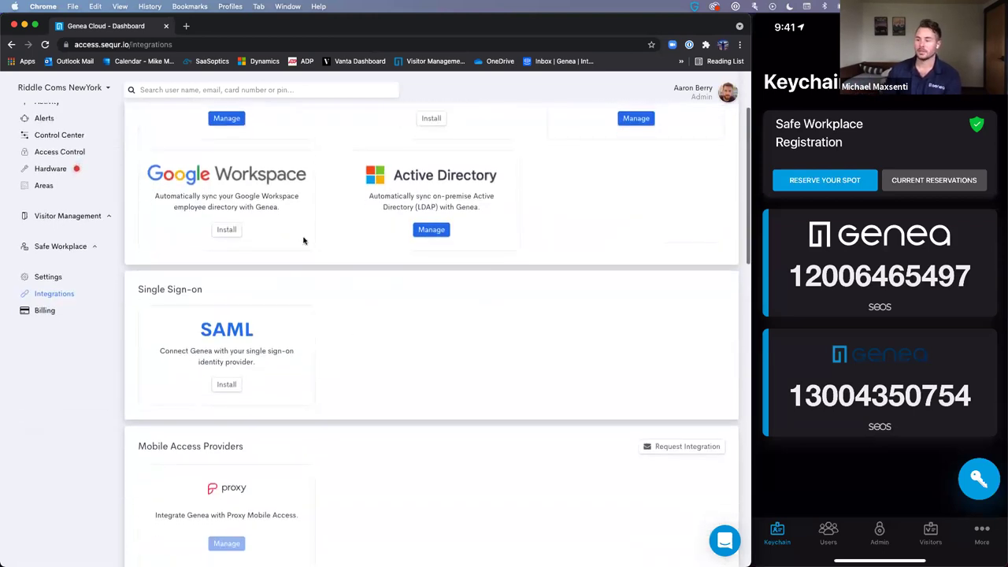
scroll(241, 497, down, 8)
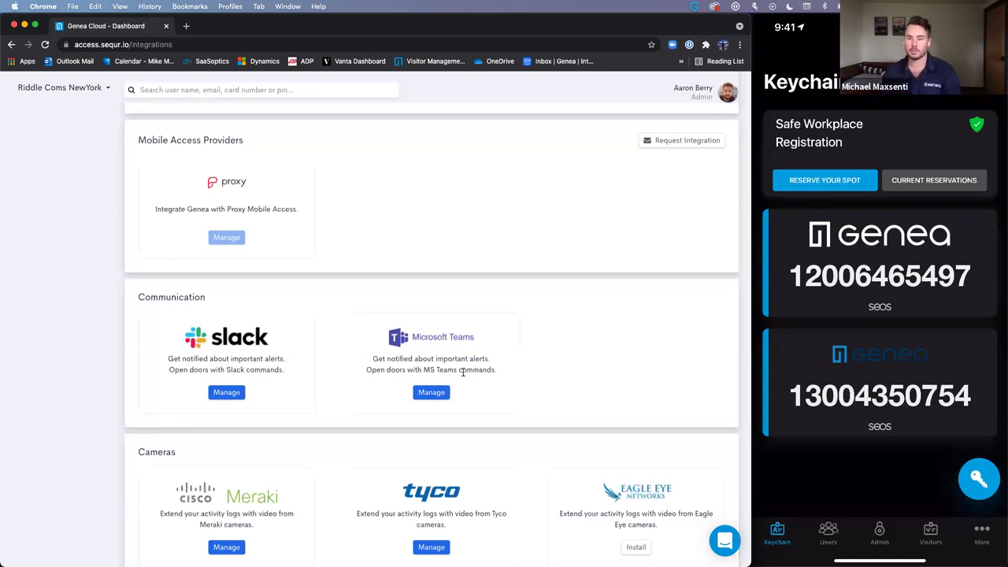
scroll(463, 372, down, 5)
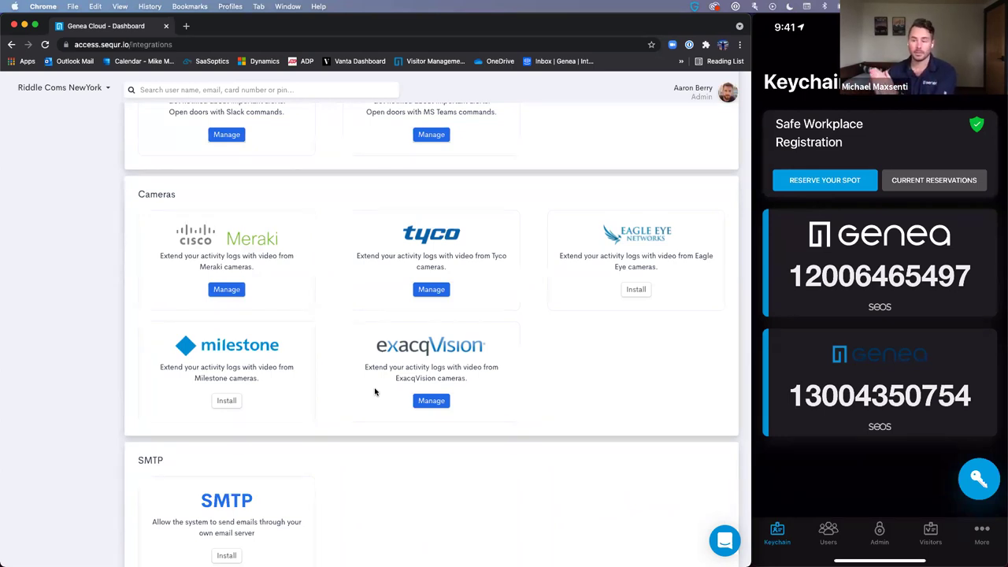
scroll(375, 392, down, 5)
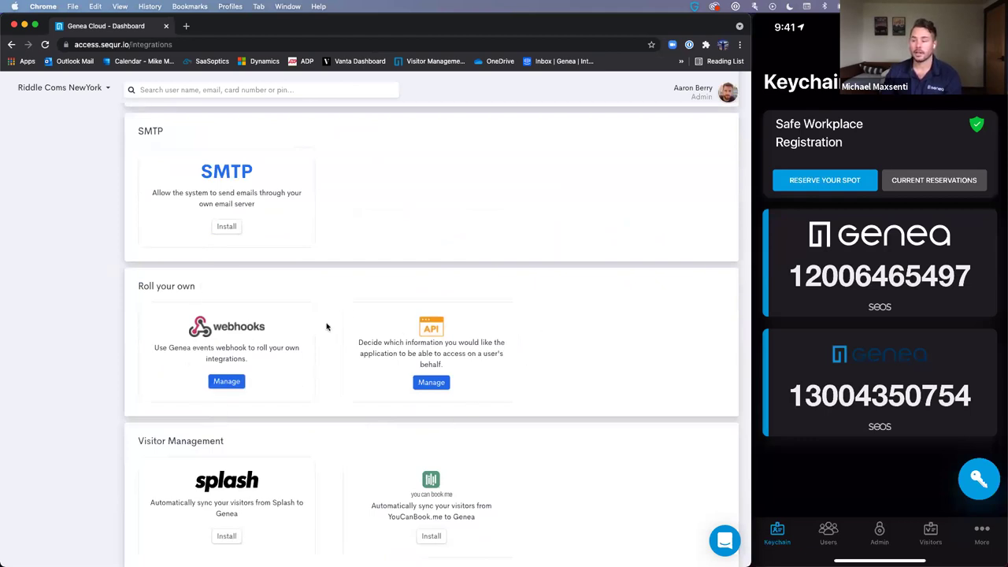
scroll(328, 326, down, 2)
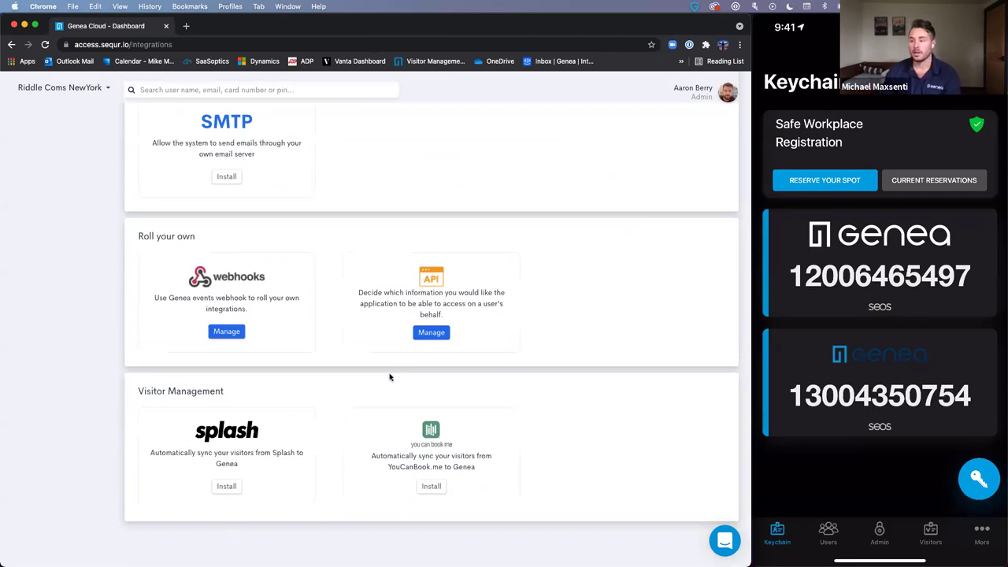
scroll(185, 323, up, 10)
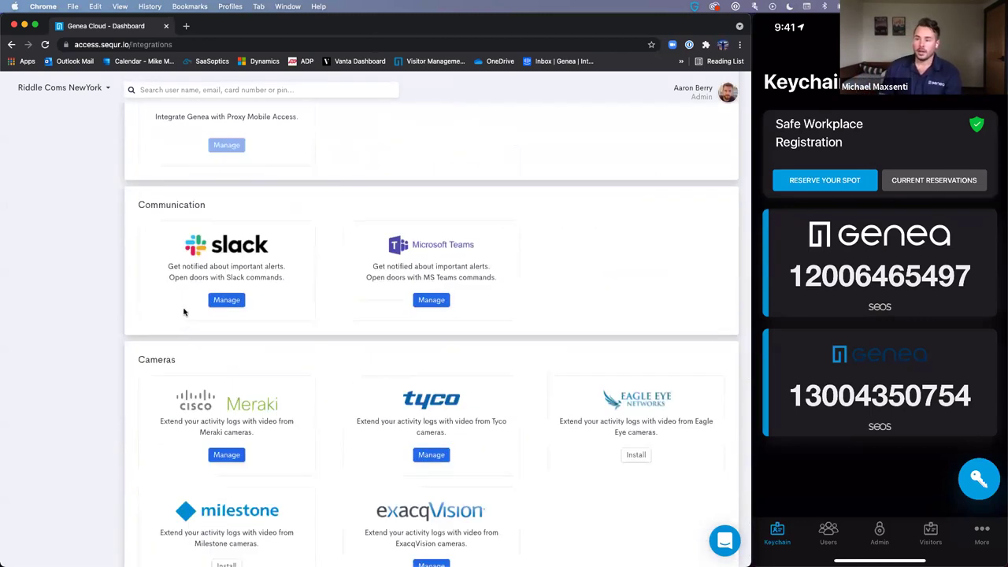
scroll(184, 312, up, 8)
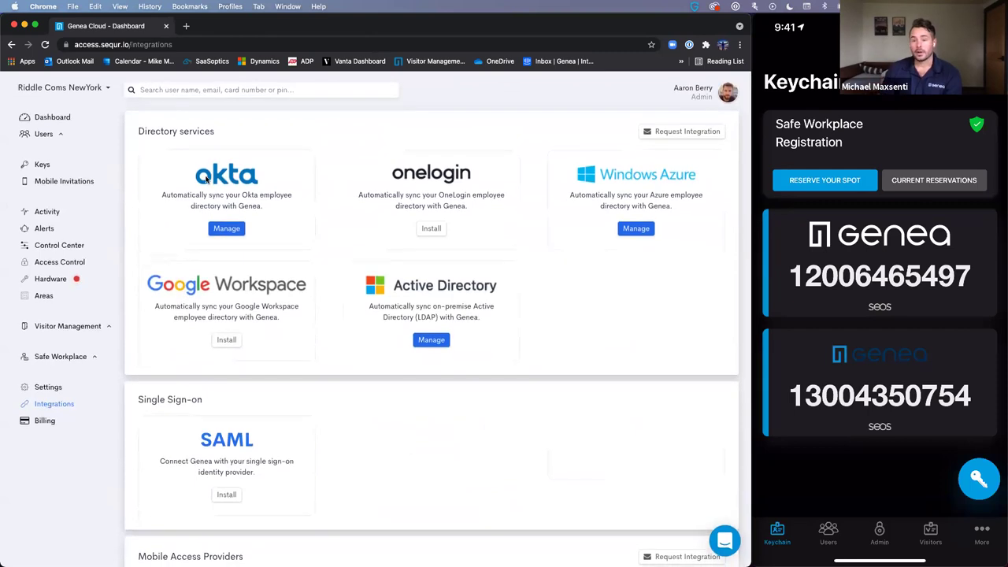
- Go back to the NewYork site's Dashboard from the sidebar
click(61, 118)
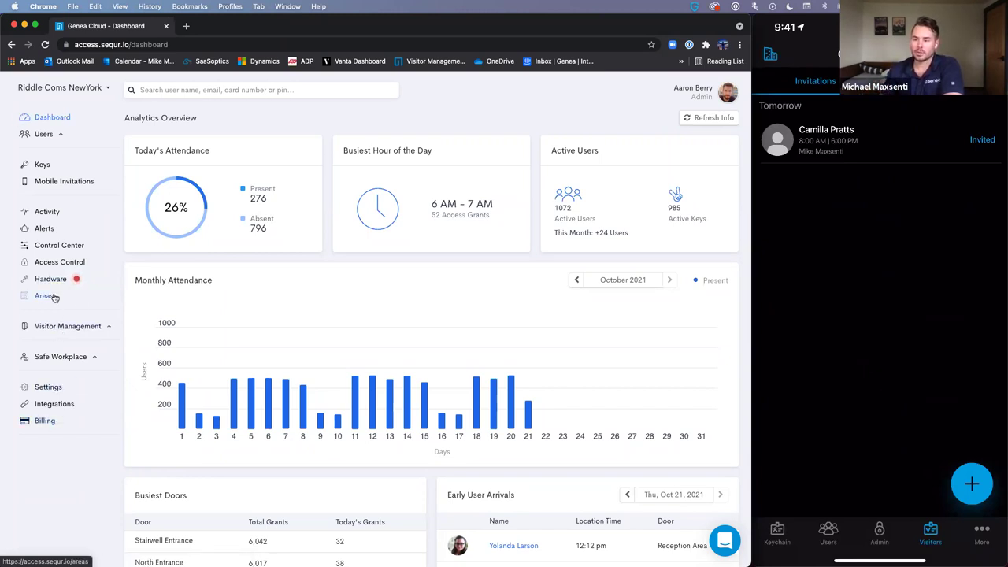
- Mark the 06:00 AM visitor as Arrived, review the visitor logs, and list the check-in flow's visitor types
click(63, 326)
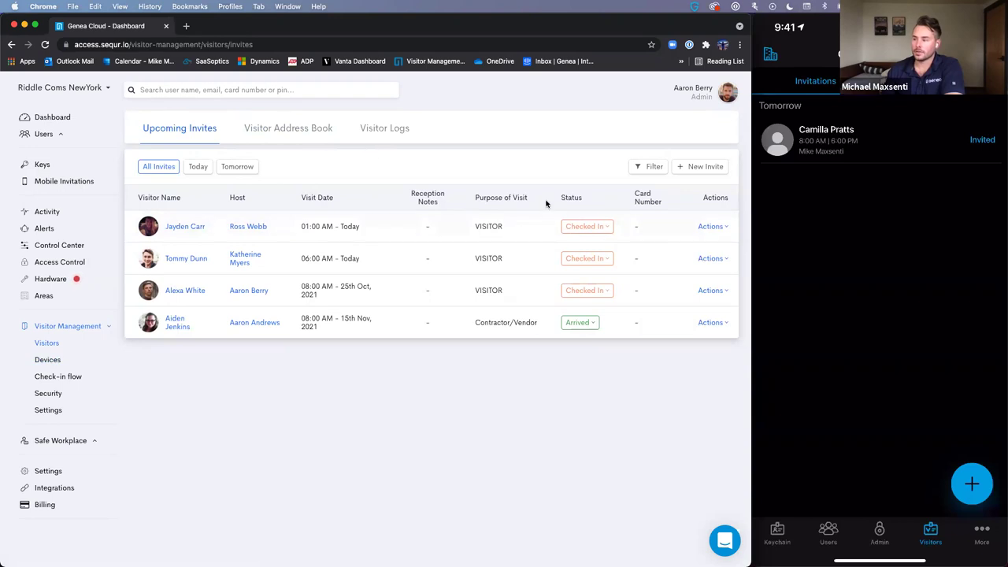
click(598, 260)
click(580, 279)
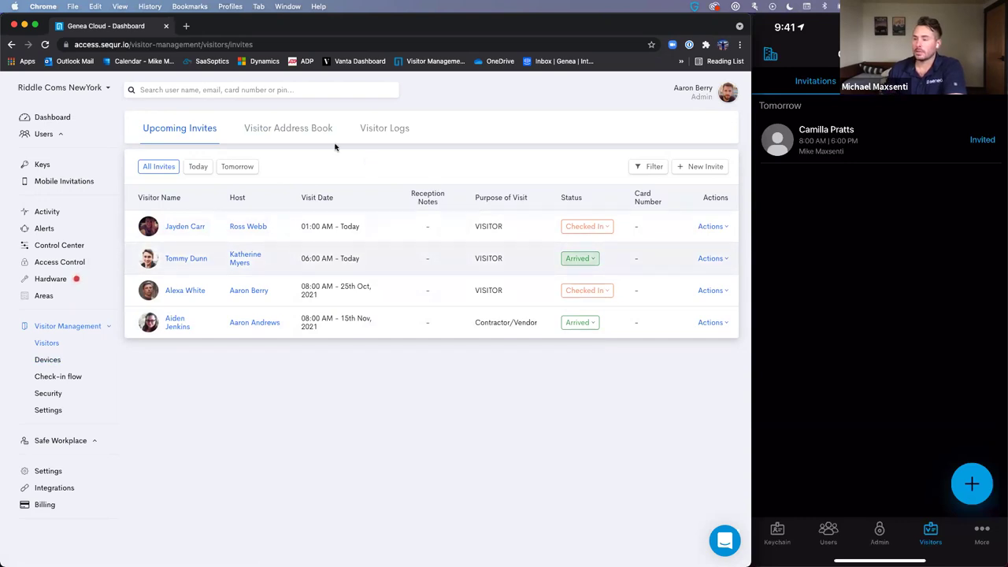
click(376, 130)
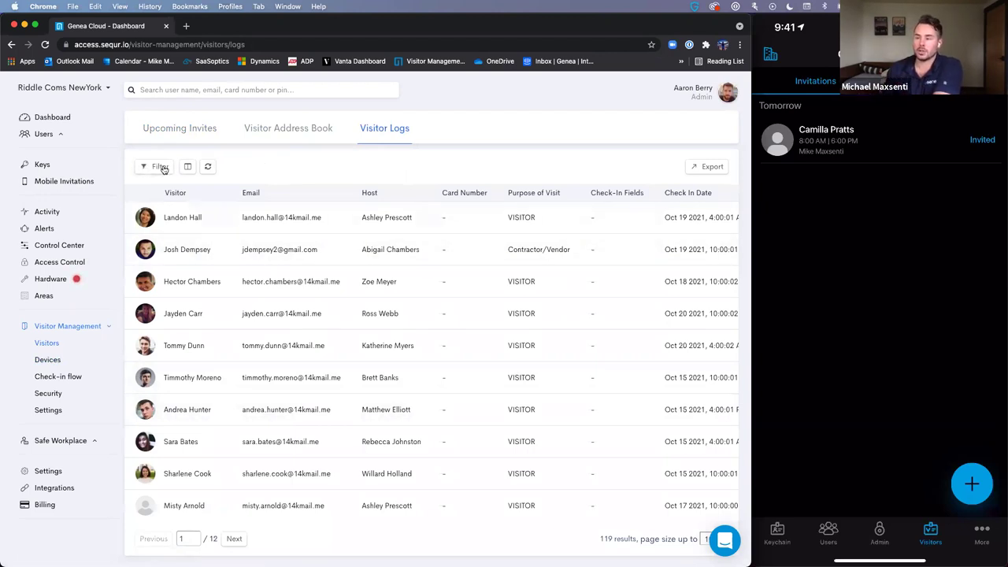
click(48, 376)
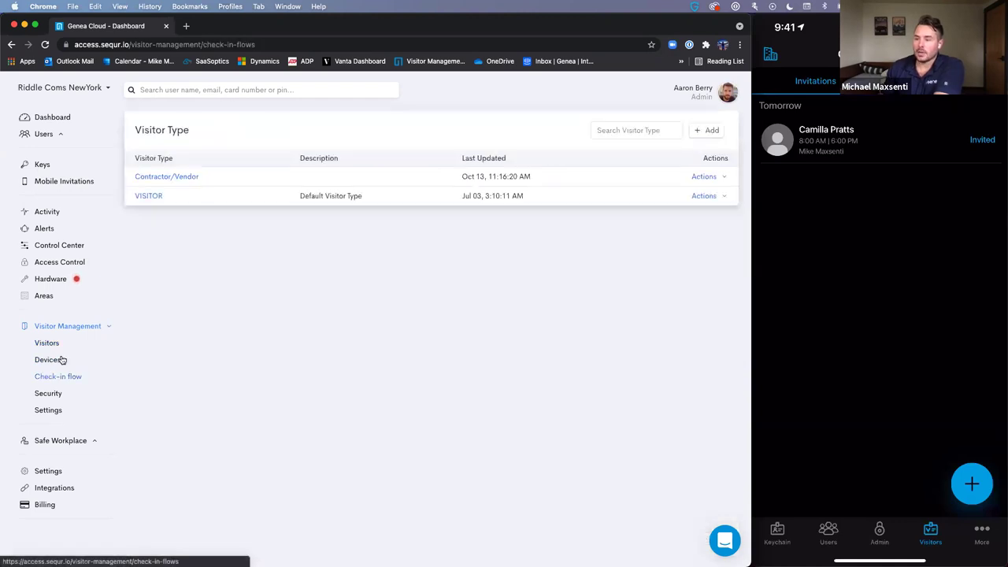
- Start a new multi-select advanced question for the Contractor/Vendor visitor type
click(167, 177)
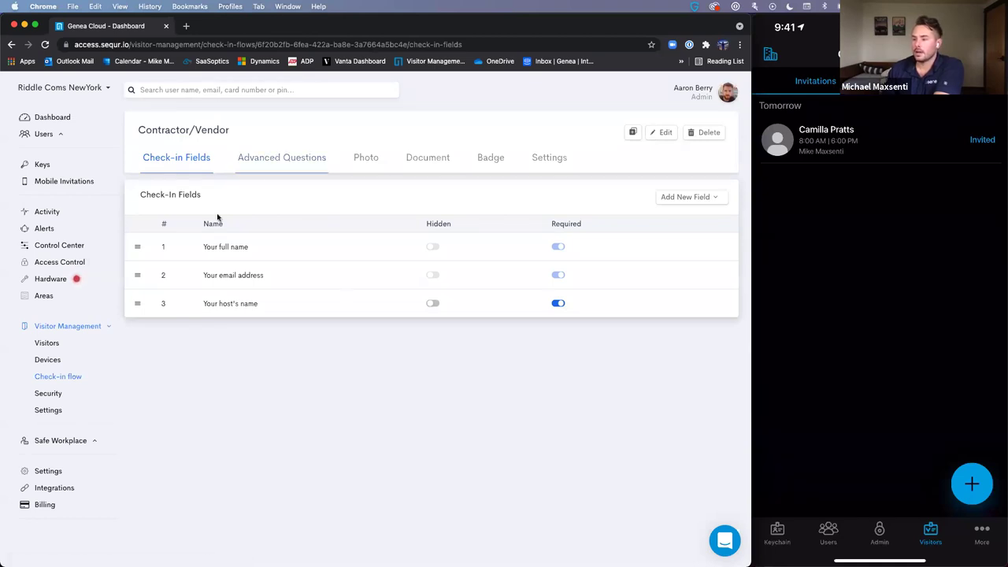
click(318, 161)
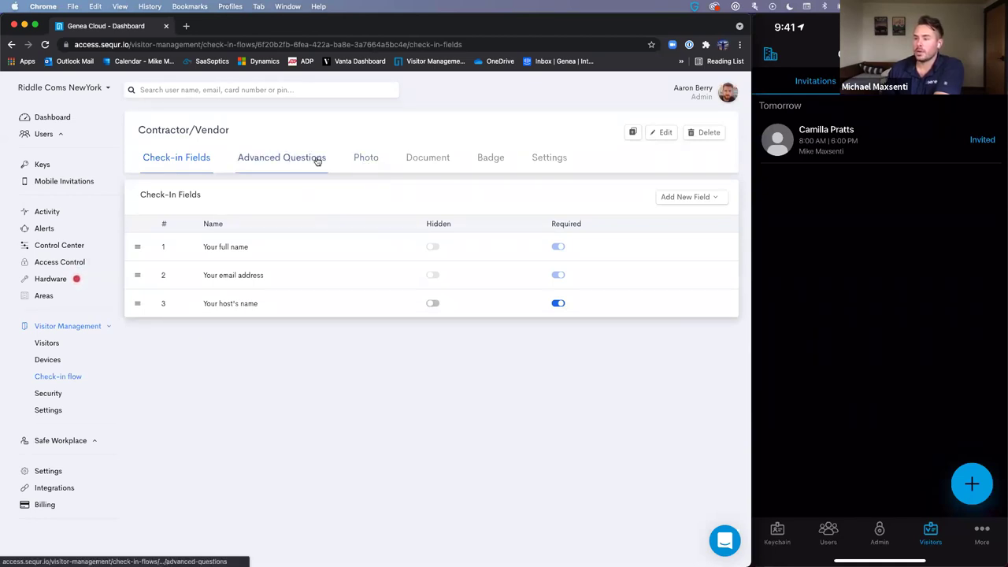
click(652, 197)
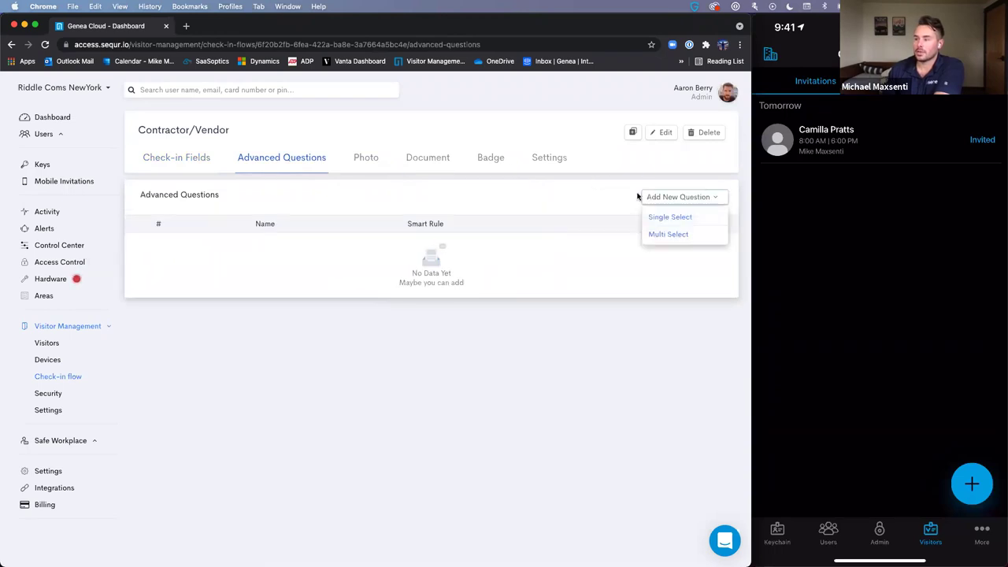
click(661, 235)
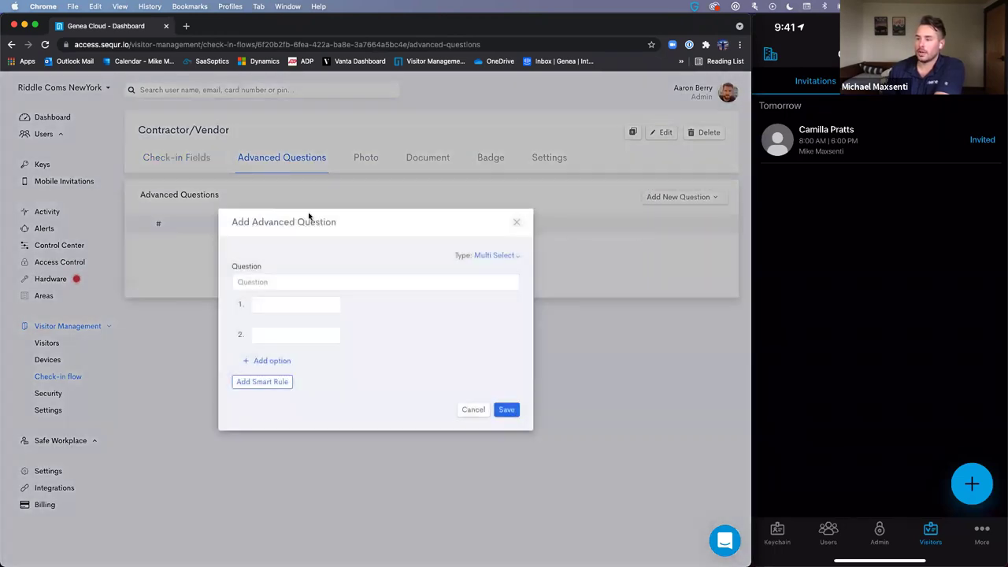
- Give the question answers No and Yes with a smart rule triggered by No, then discard it
click(280, 382)
click(408, 377)
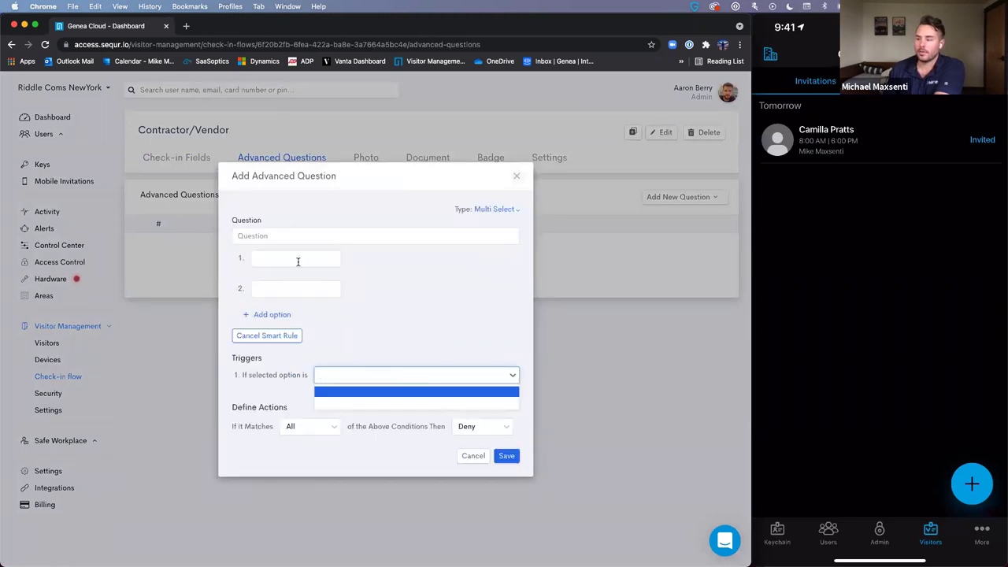
click(296, 259)
text(No)
key(Tab)
text(Yes)
click(397, 375)
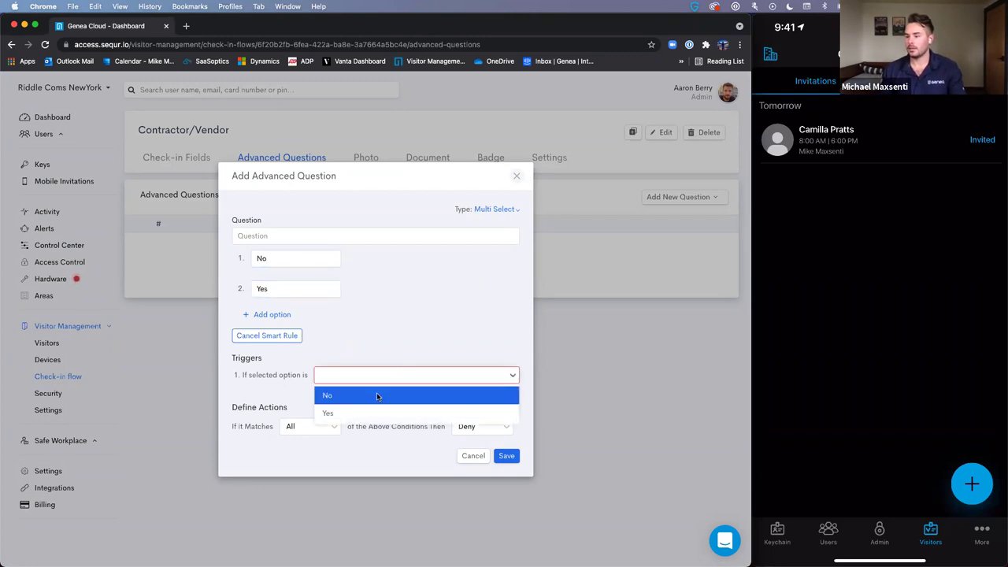
click(376, 393)
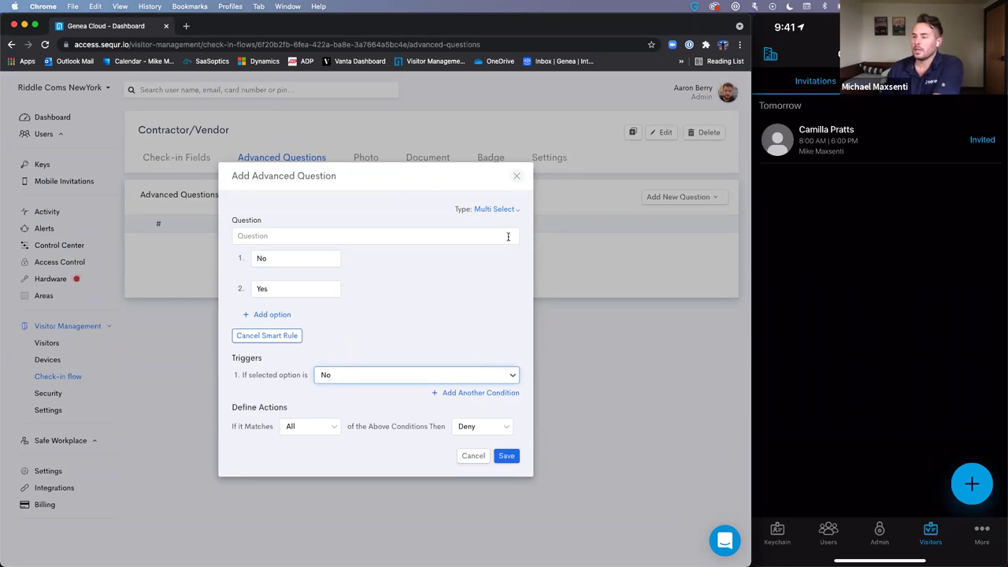
click(518, 177)
- Turn on automatic badge printing for Contractor/Vendor visitors
click(374, 167)
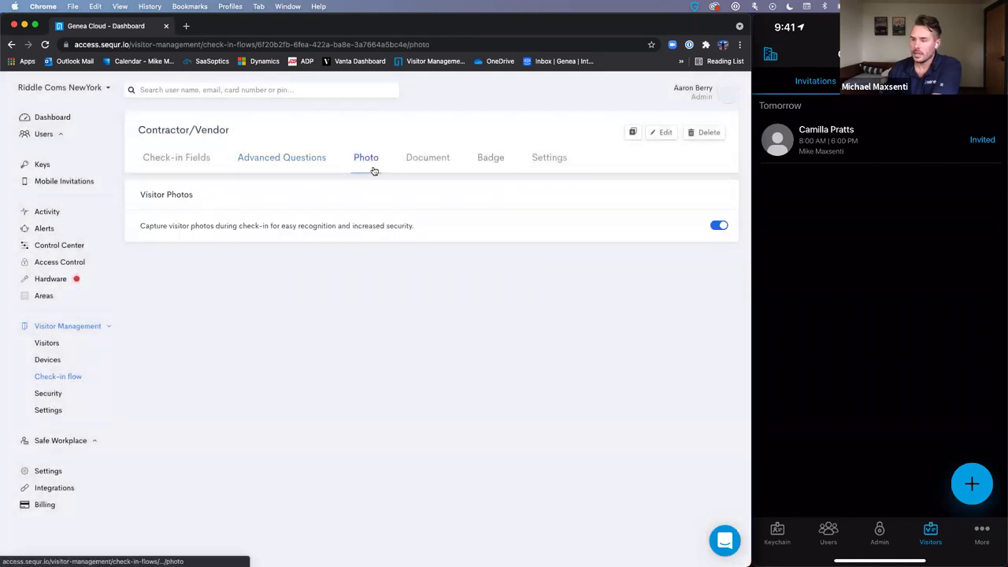
click(414, 169)
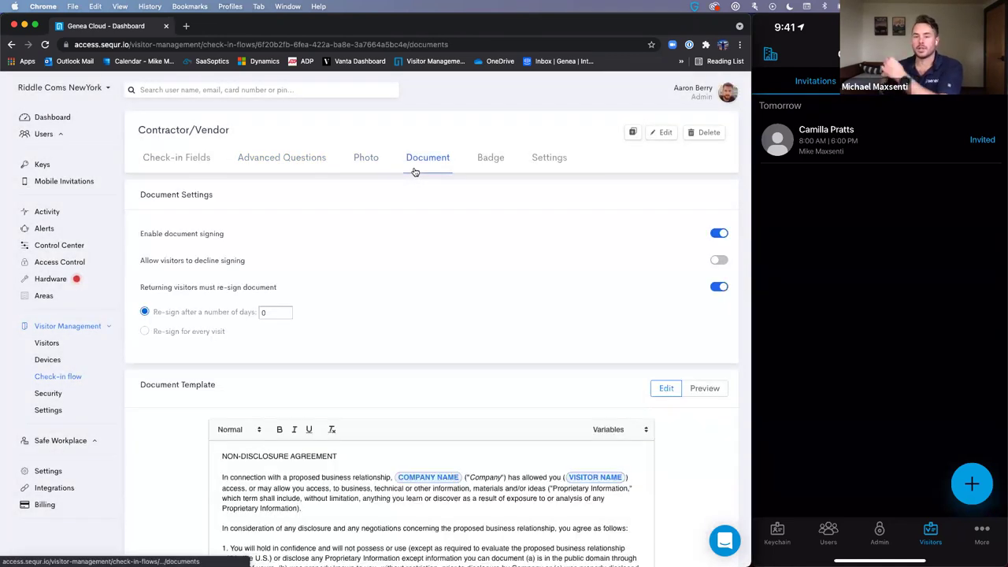
click(497, 159)
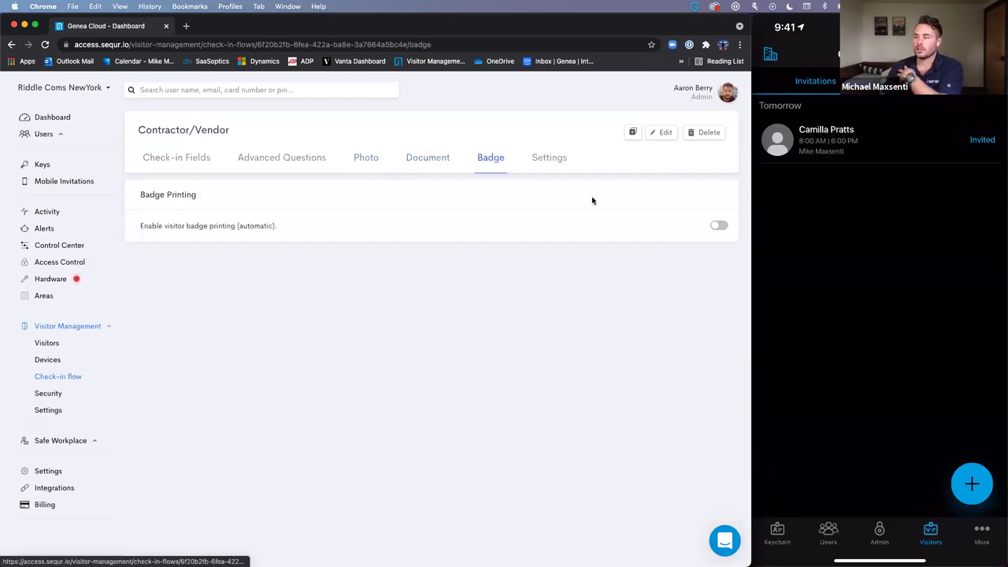
click(720, 226)
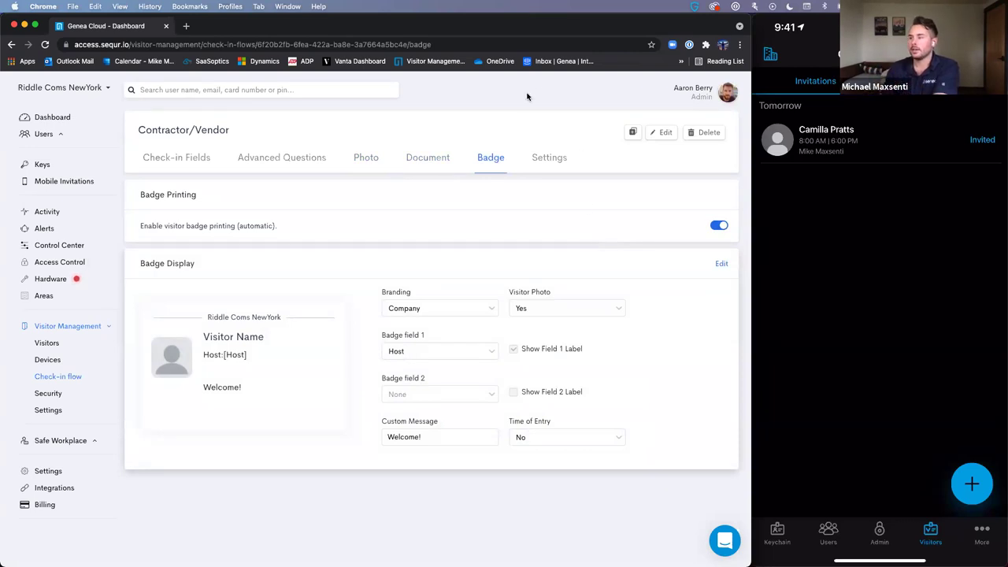
- Switch off QR Door Access in the Contractor/Vendor general settings
click(550, 156)
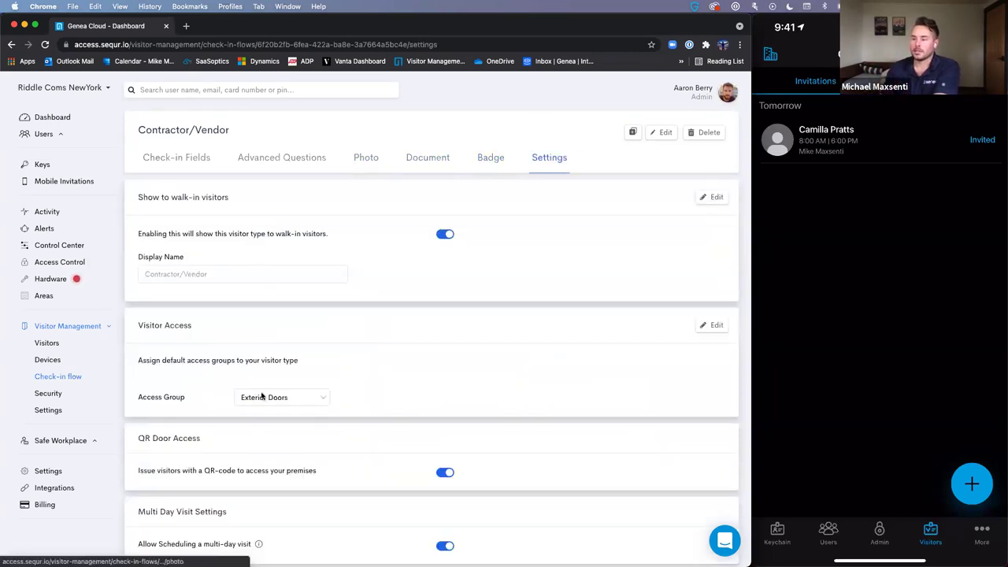
scroll(265, 402, down, 1)
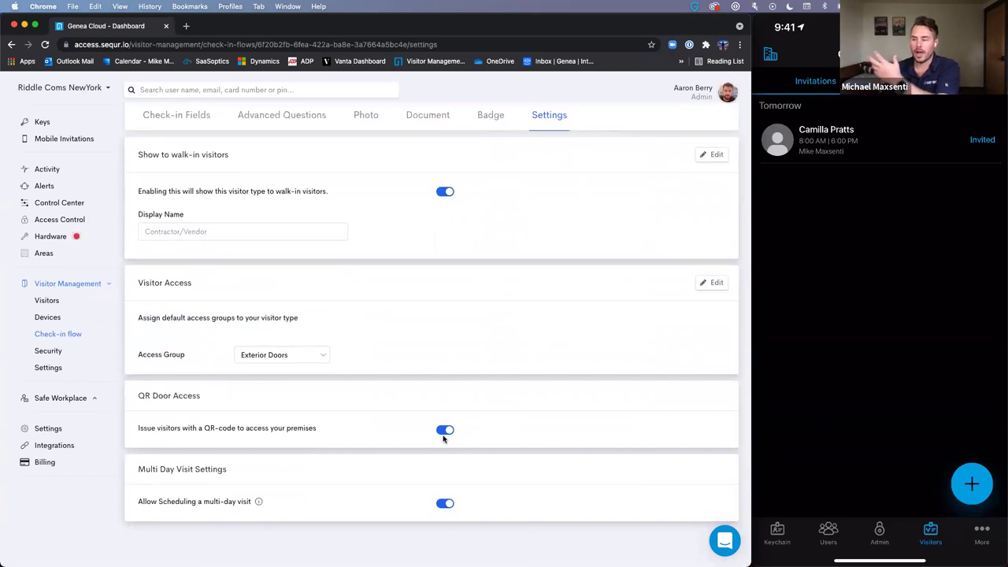
click(444, 430)
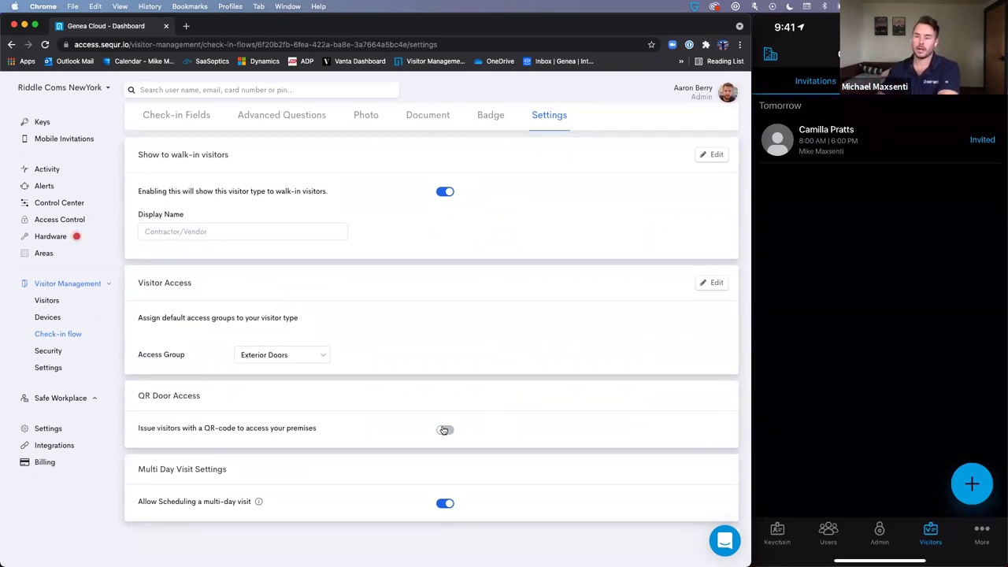
- Change the Safe Workplace daily capacity limit from 100 to 50 and go to Contact Tracing
click(73, 397)
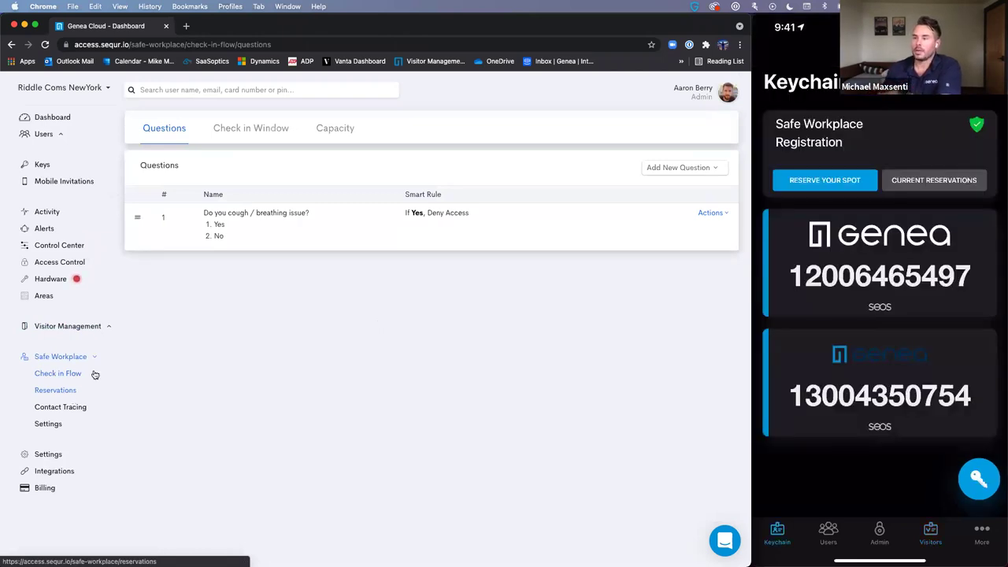
click(351, 137)
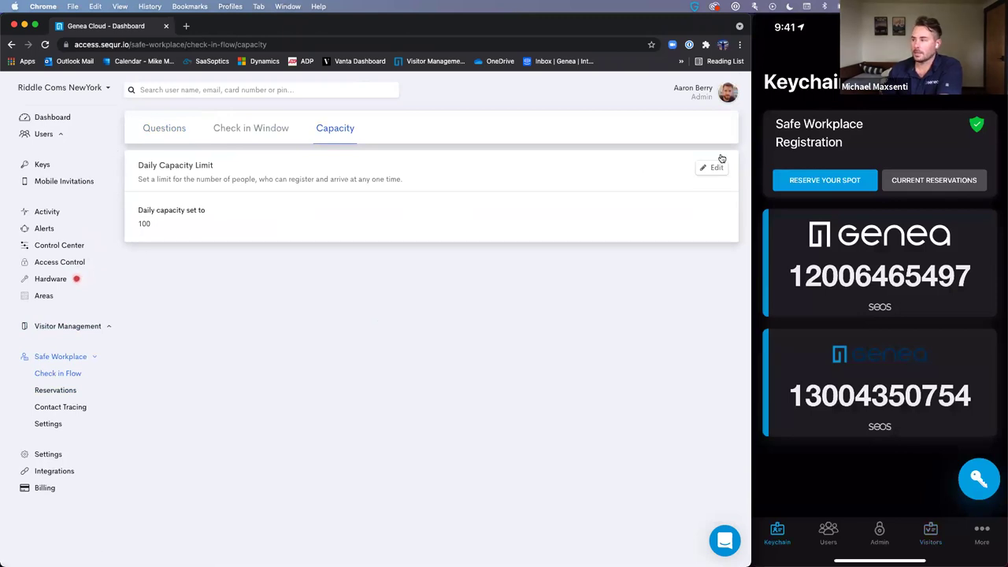
click(713, 167)
double_click(240, 237)
text(50)
click(682, 167)
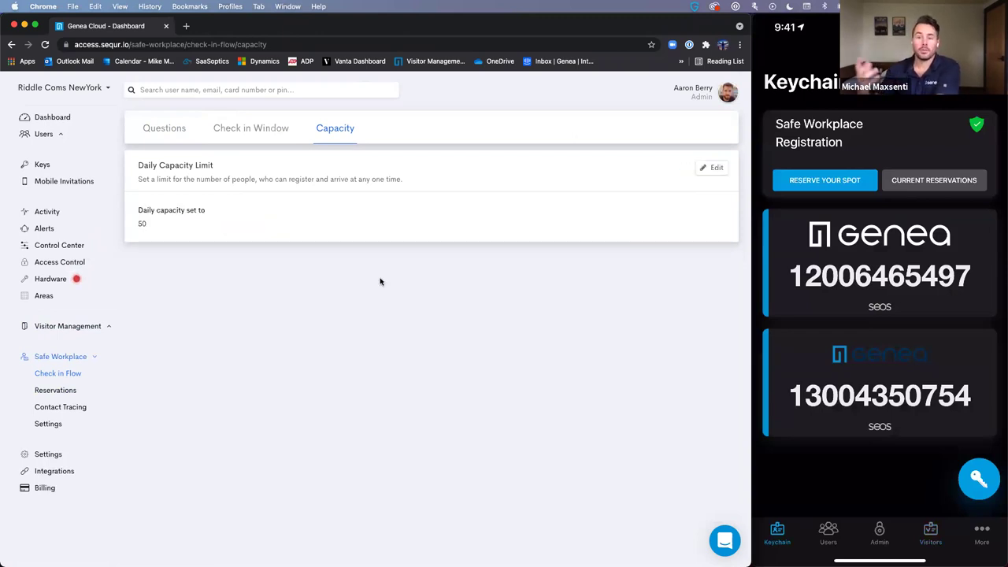
click(76, 406)
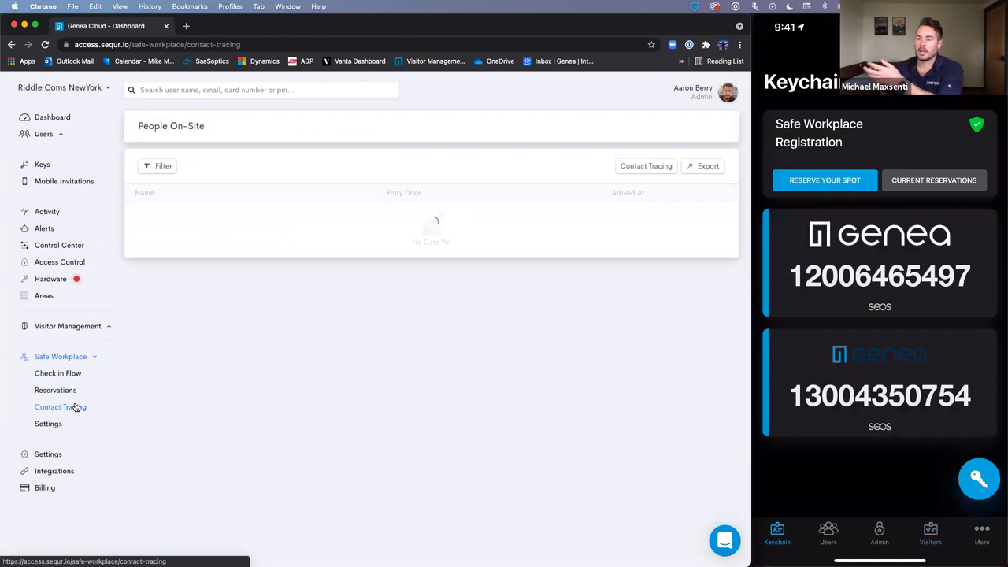
- Start a new contact tracing report covering 13 to 14 October 2021
click(648, 169)
click(288, 299)
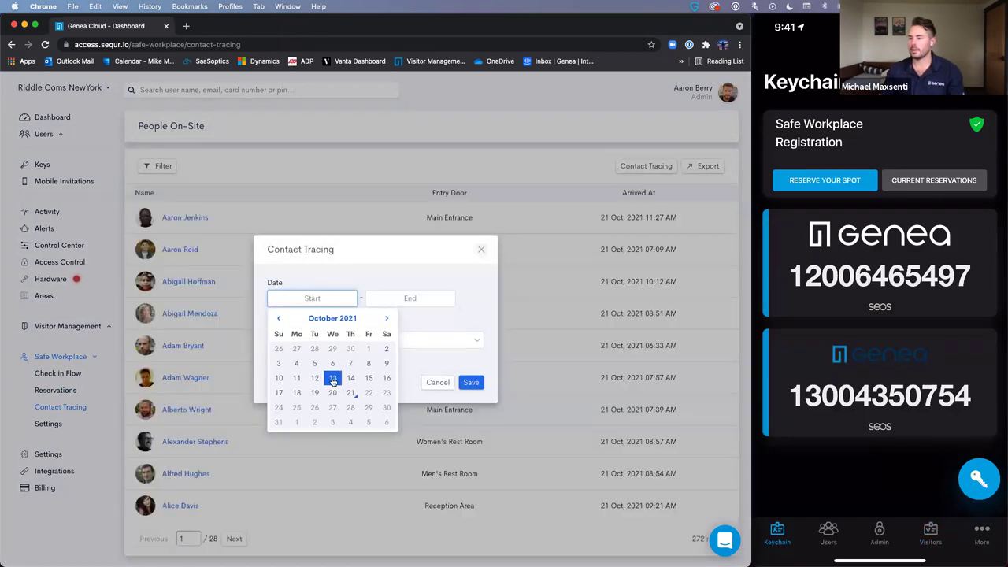
click(333, 382)
click(382, 298)
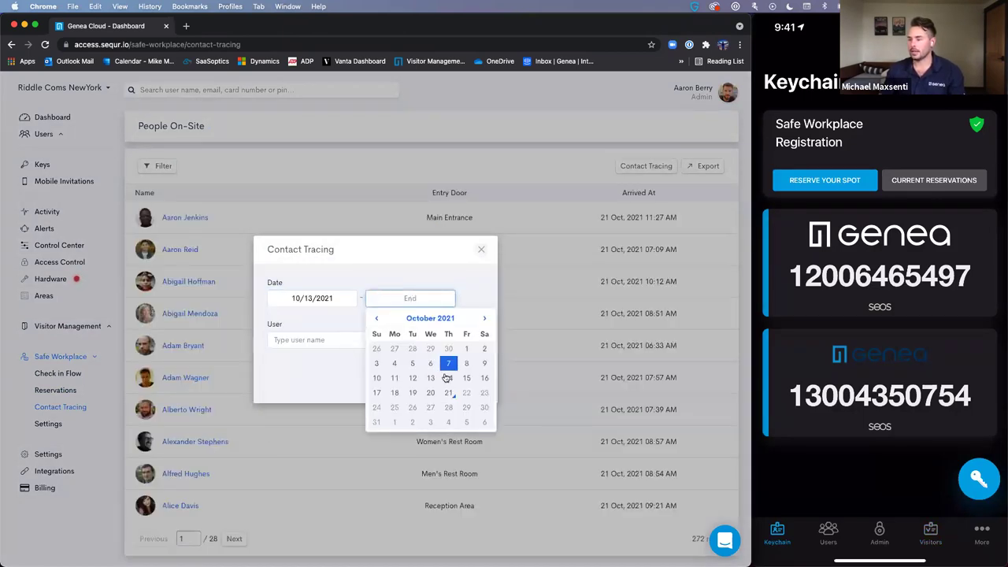
click(449, 378)
- Choose the user to trace, run the report, then clear it and return to the dashboard
click(365, 341)
scroll(305, 441, down, 3)
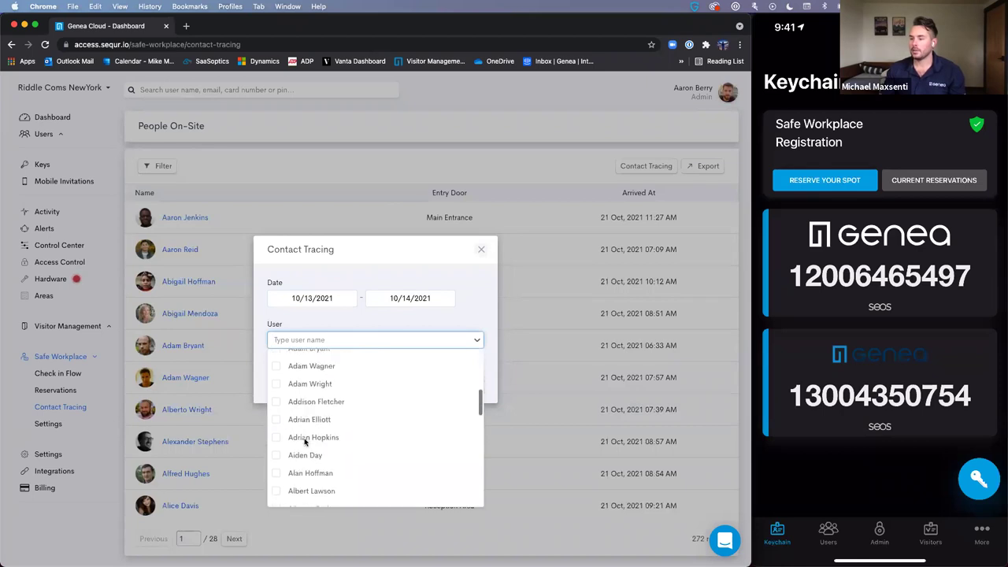
click(279, 420)
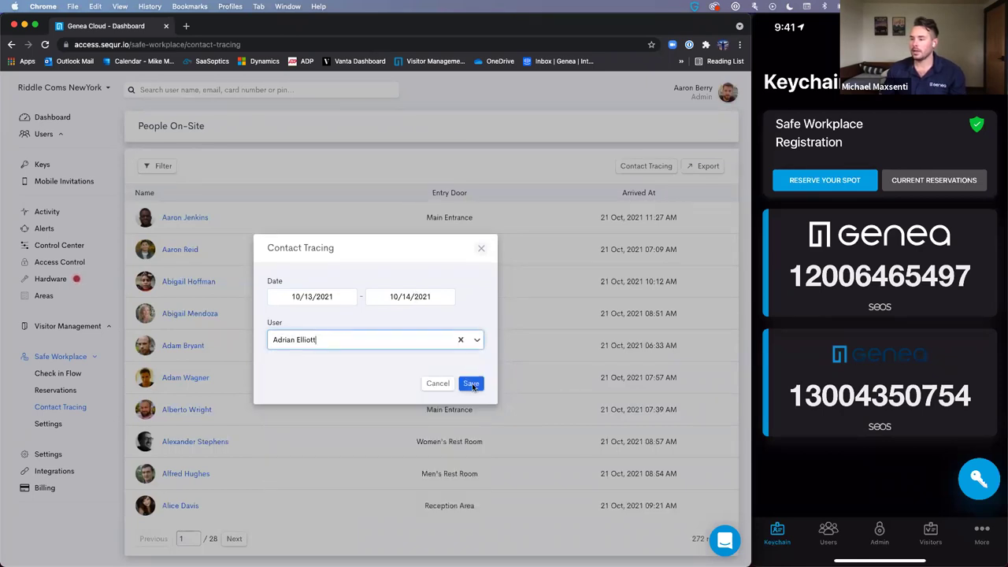
click(472, 385)
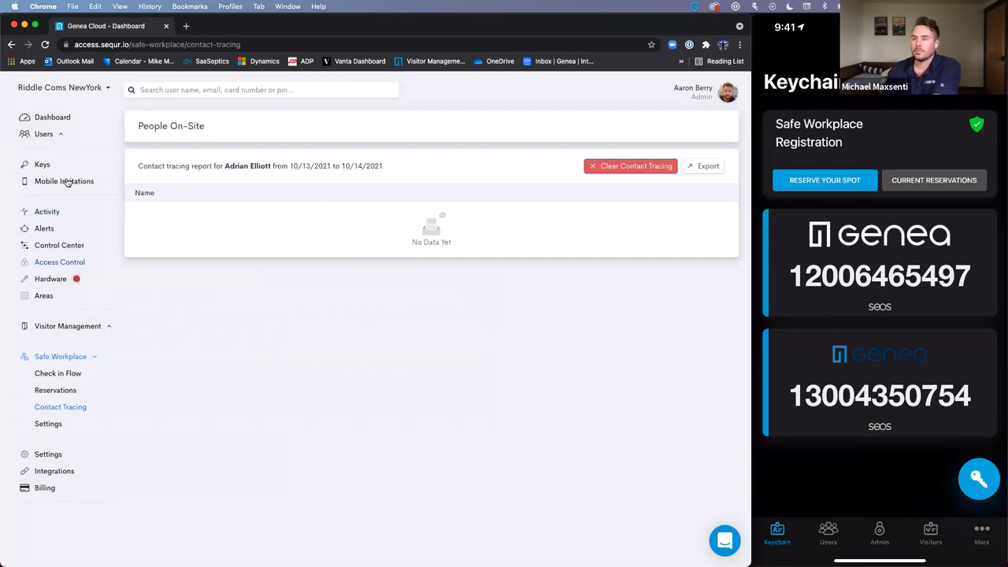
click(638, 163)
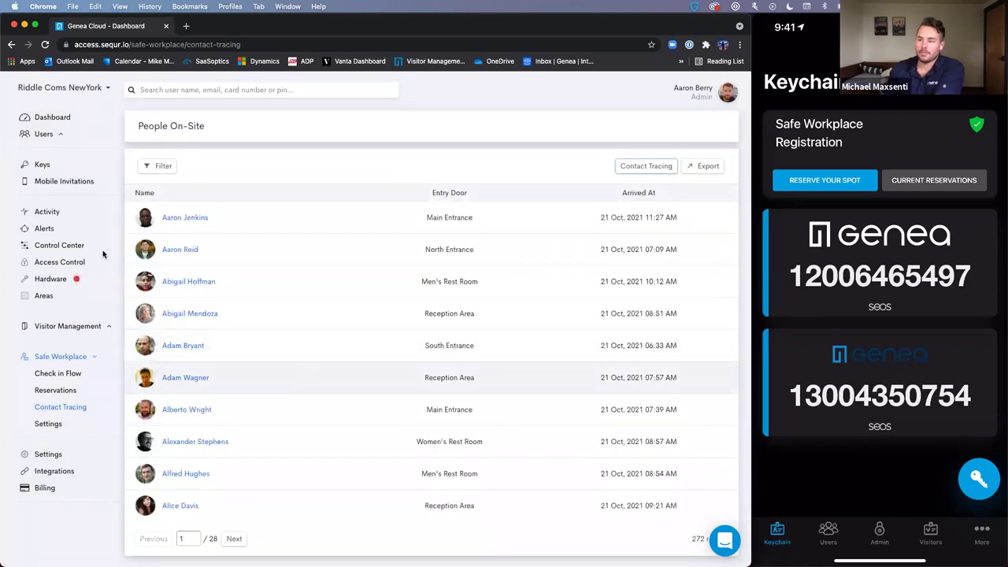
click(49, 116)
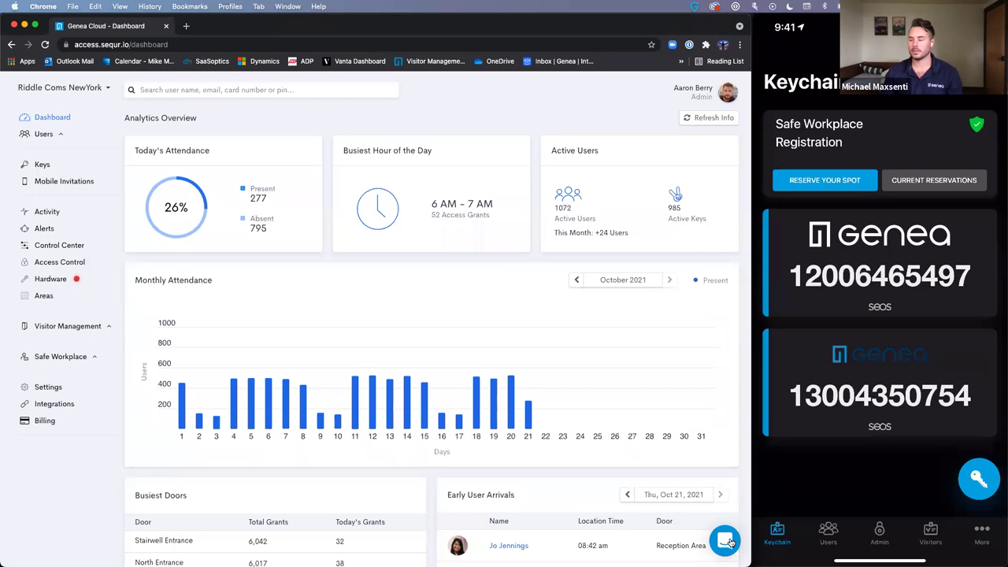
click(726, 542)
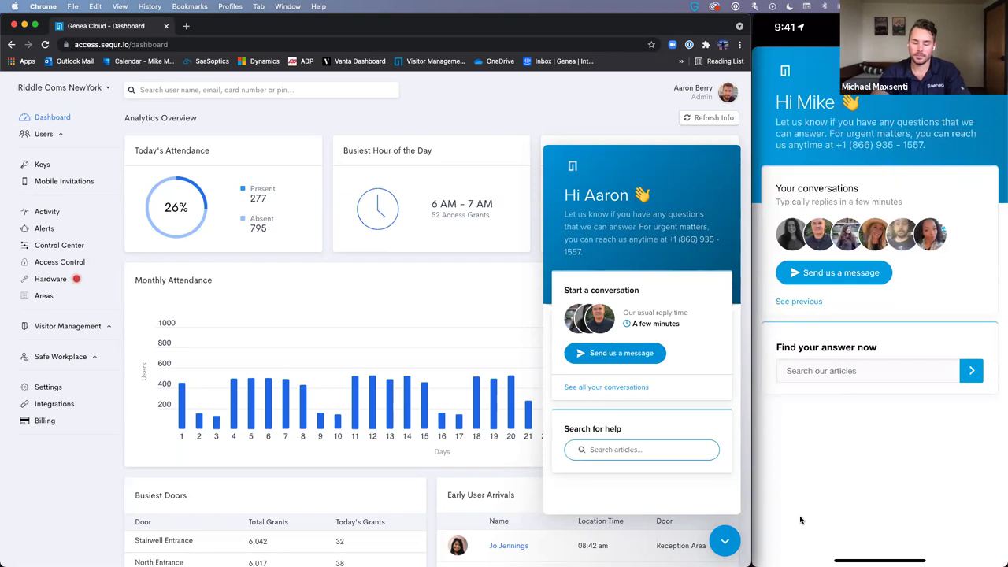
click(726, 543)
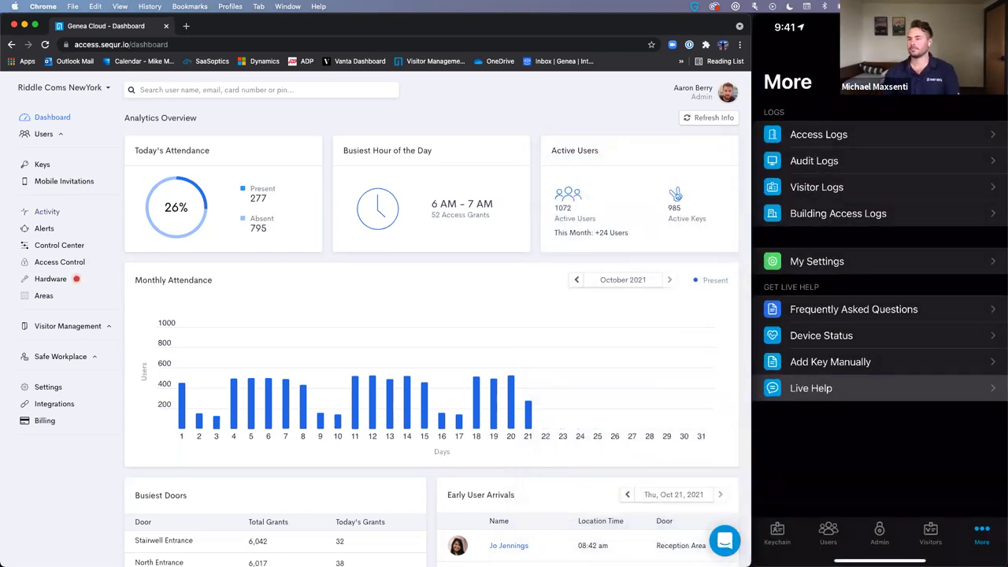